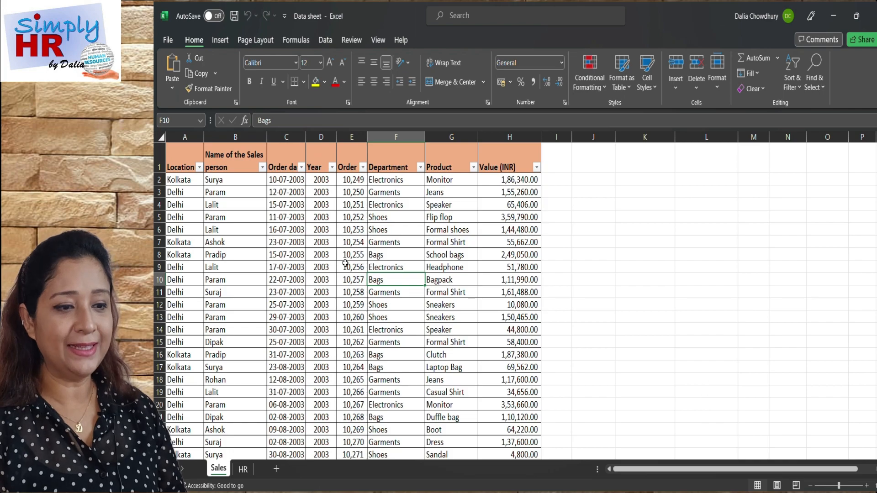
Review the data in the Sales and HR worksheets, reading the sales records through their later rows.
{"action": "scroll", "coordinate": [346, 263], "scroll_direction": "down", "scroll_amount": 7}
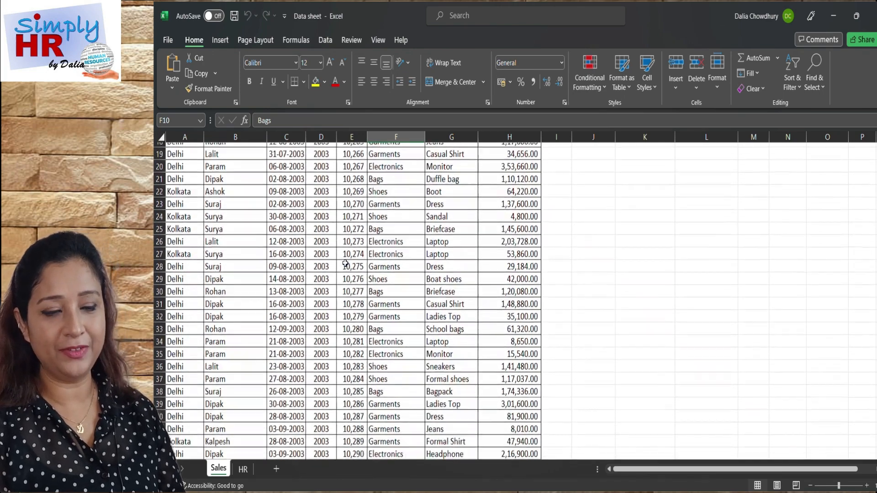
{"action": "scroll", "coordinate": [345, 263], "scroll_direction": "up", "scroll_amount": 8}
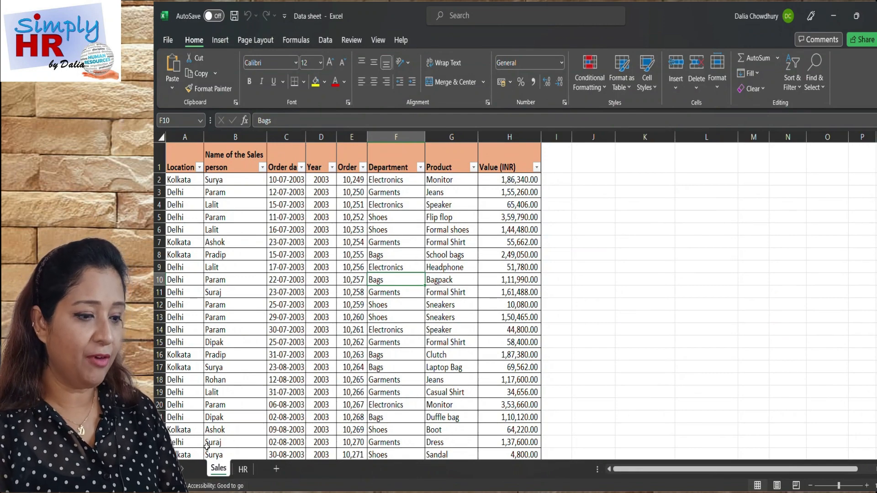
{"action": "left_click", "coordinate": [244, 468]}
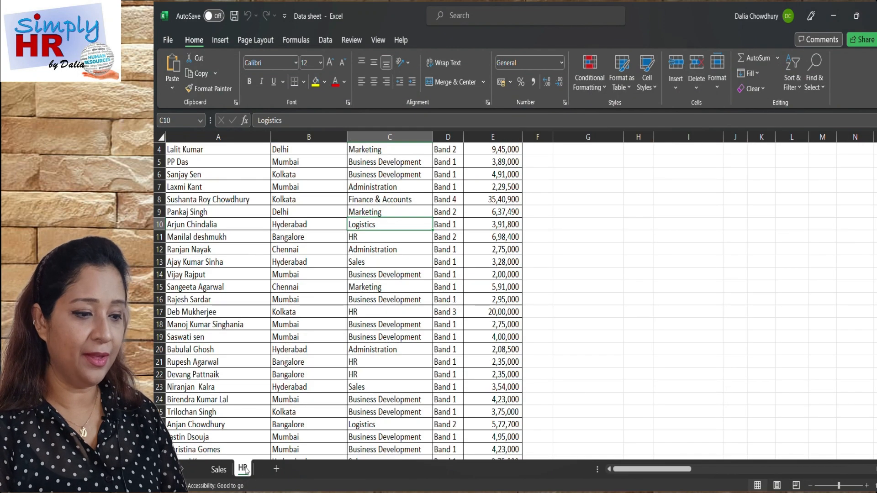
{"action": "scroll", "coordinate": [319, 334], "scroll_direction": "up", "scroll_amount": 1}
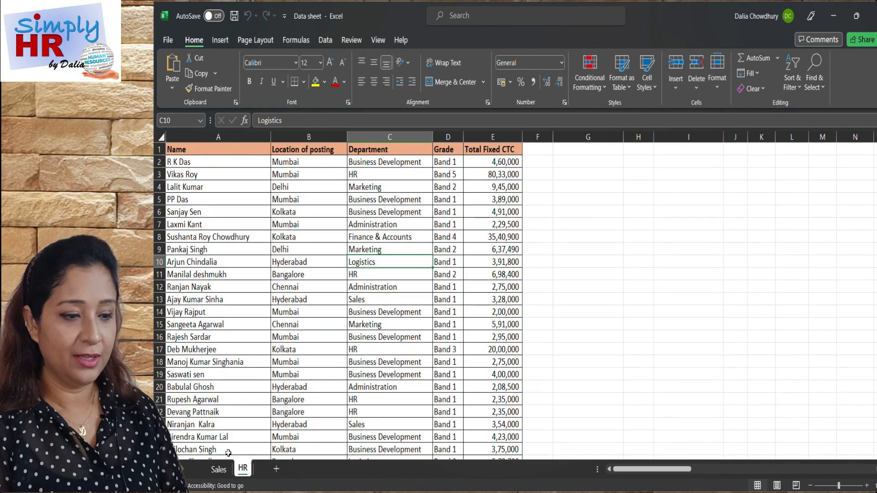
{"action": "left_click", "coordinate": [219, 470]}
{"action": "scroll", "coordinate": [321, 344], "scroll_direction": "down", "scroll_amount": 20}
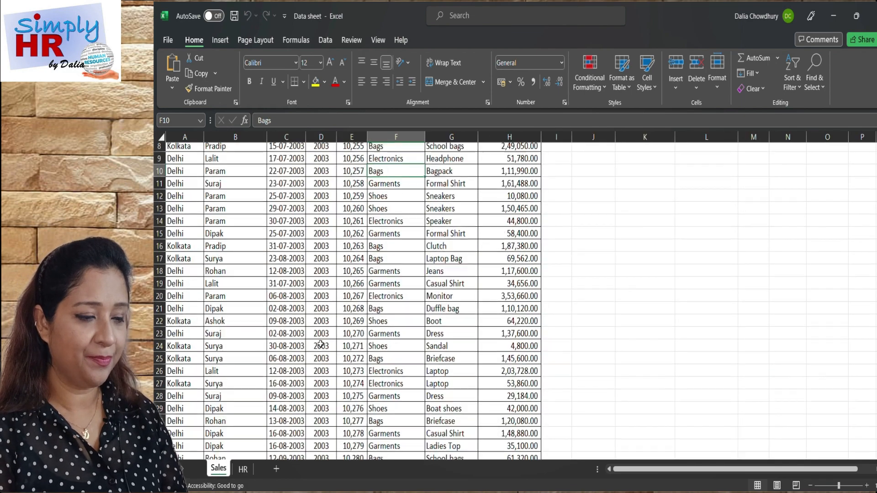
{"action": "scroll", "coordinate": [321, 344], "scroll_direction": "down", "scroll_amount": 20}
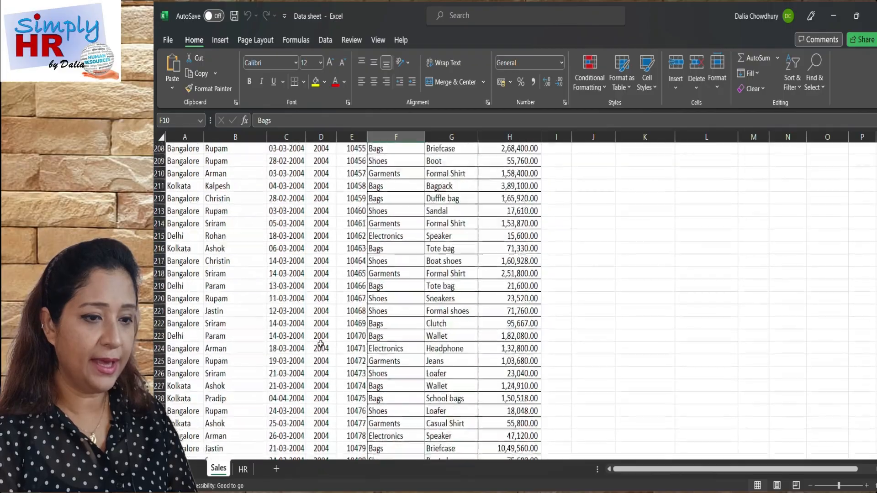
{"action": "scroll", "coordinate": [321, 343], "scroll_direction": "down", "scroll_amount": 20}
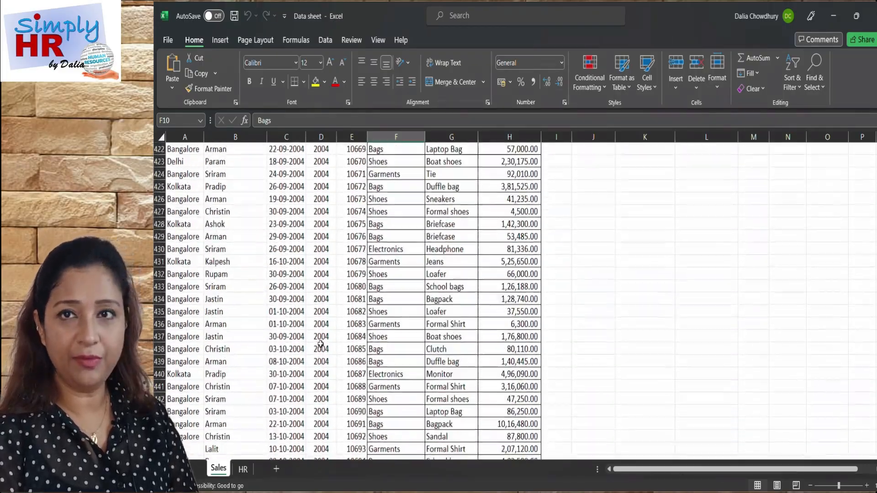
{"action": "scroll", "coordinate": [320, 343], "scroll_direction": "down", "scroll_amount": 20}
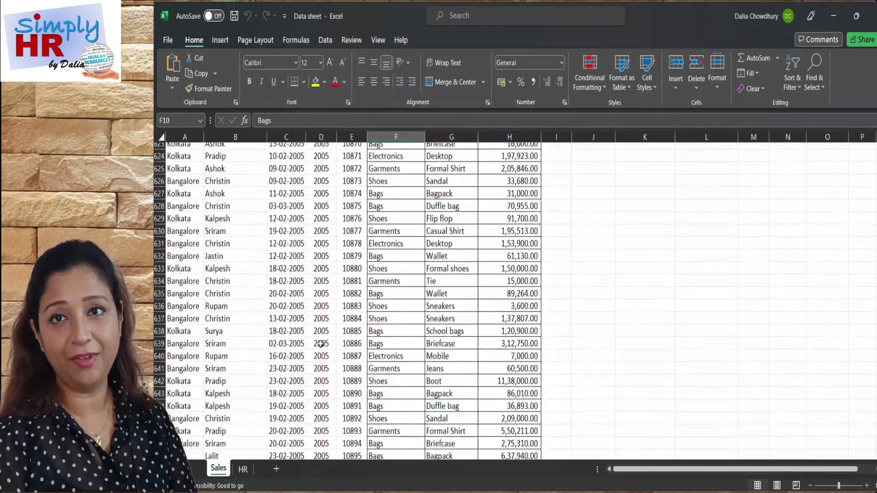
{"action": "scroll", "coordinate": [321, 344], "scroll_direction": "up", "scroll_amount": 20}
{"action": "scroll", "coordinate": [321, 344], "scroll_direction": "up", "scroll_amount": 20}
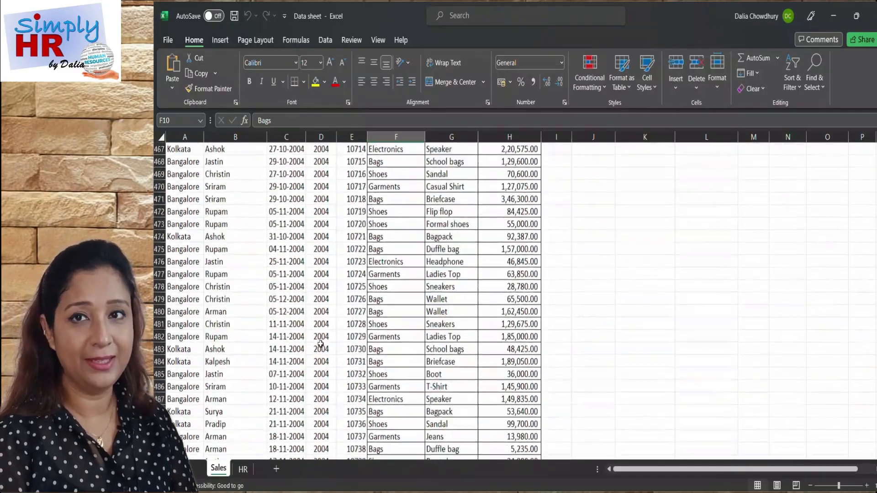
{"action": "scroll", "coordinate": [320, 344], "scroll_direction": "up", "scroll_amount": 20}
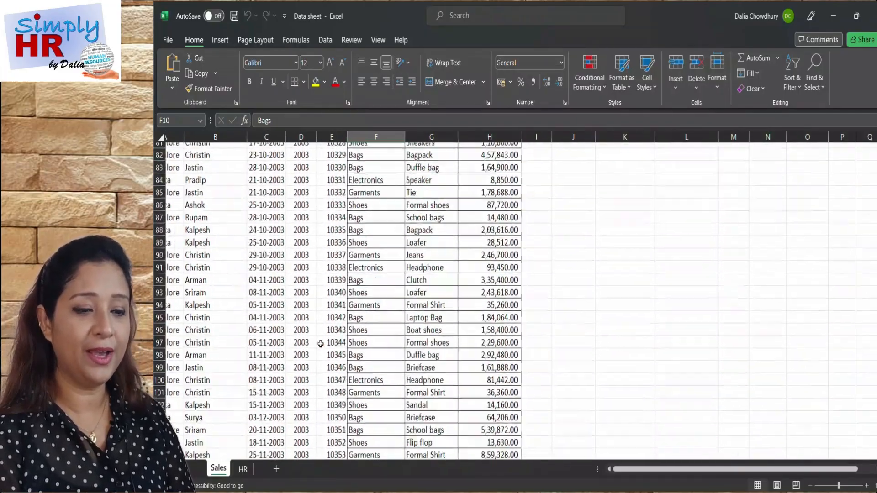
{"action": "scroll", "coordinate": [483, 288], "scroll_direction": "right", "scroll_amount": 4}
{"action": "scroll", "coordinate": [430, 289], "scroll_direction": "left", "scroll_amount": 4}
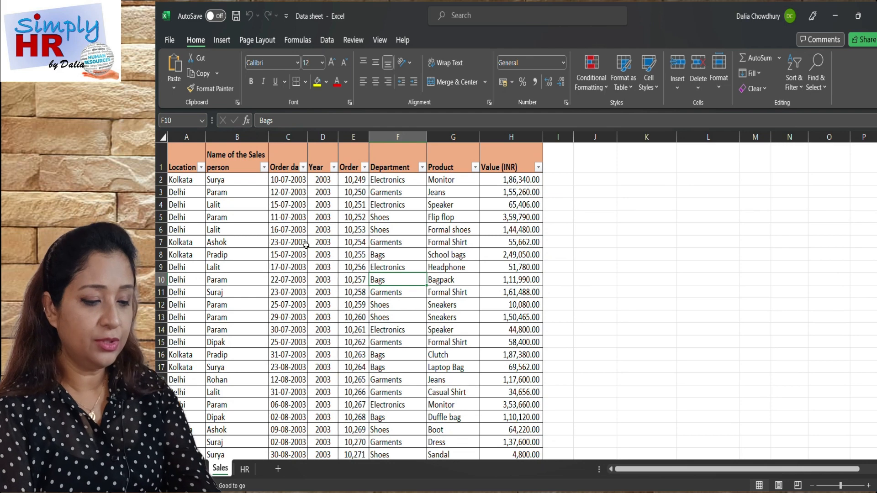
Create a PivotTable from the sales data range Sales!$A$1:$H$799, placed in the existing worksheet at cell J2.
{"action": "left_click", "coordinate": [288, 242]}
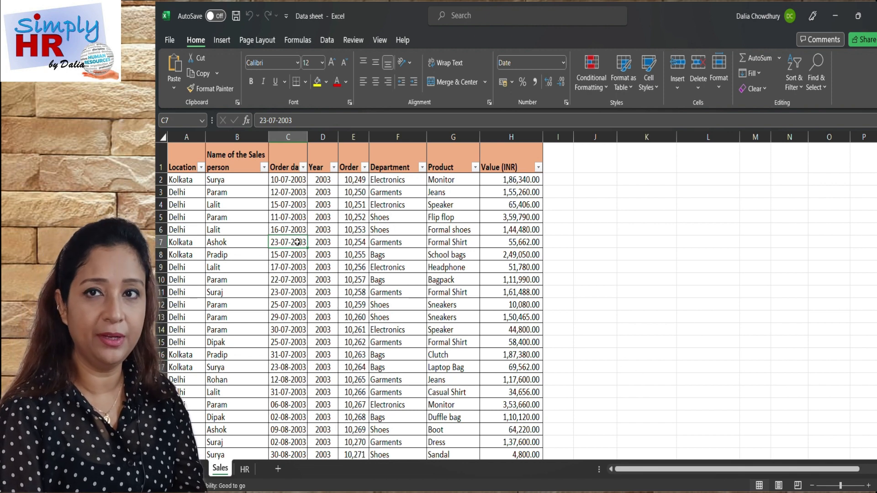
{"action": "left_click", "coordinate": [222, 41]}
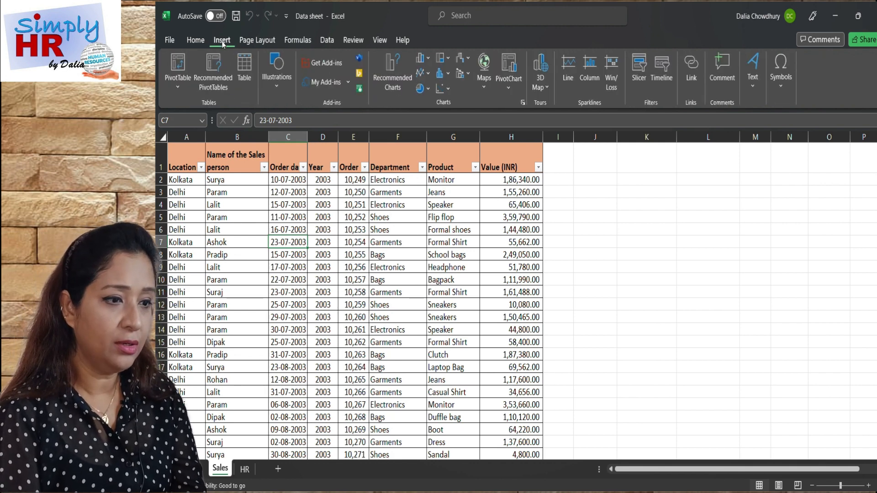
{"action": "left_click", "coordinate": [178, 65]}
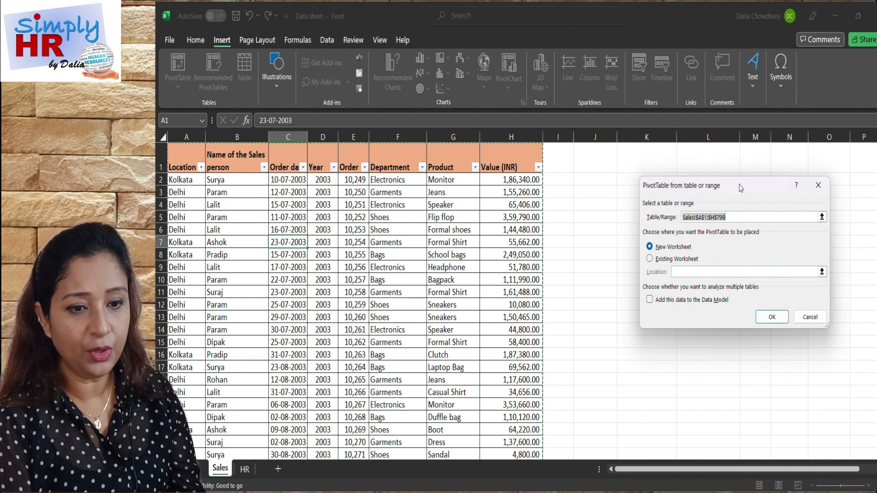
{"action": "left_click_drag", "start_coordinate": [641, 329], "coordinate": [618, 376]}
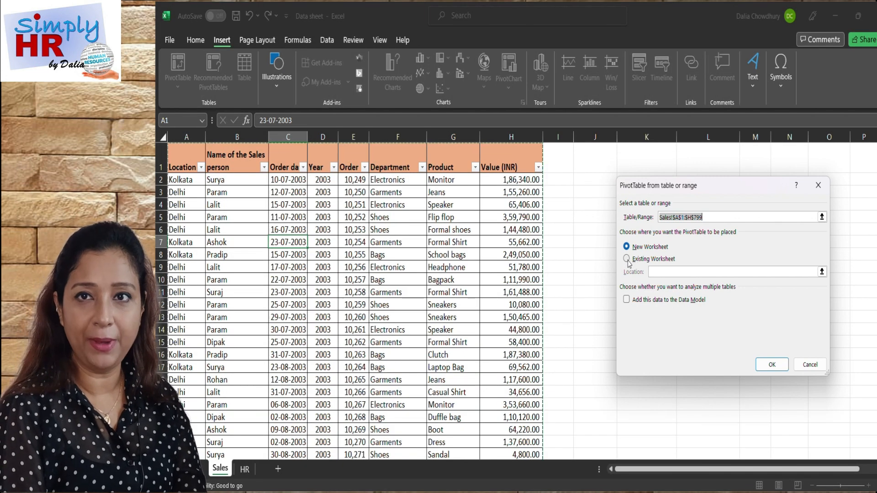
{"action": "left_click", "coordinate": [626, 259]}
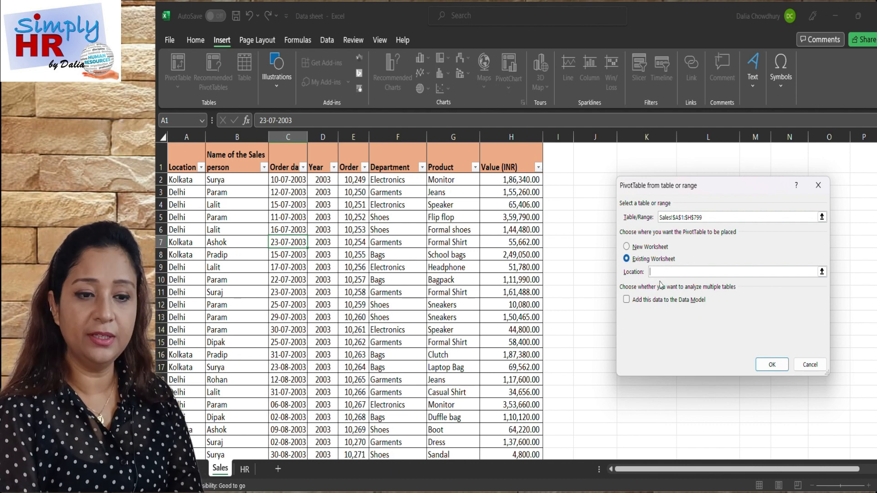
{"action": "left_click", "coordinate": [585, 181]}
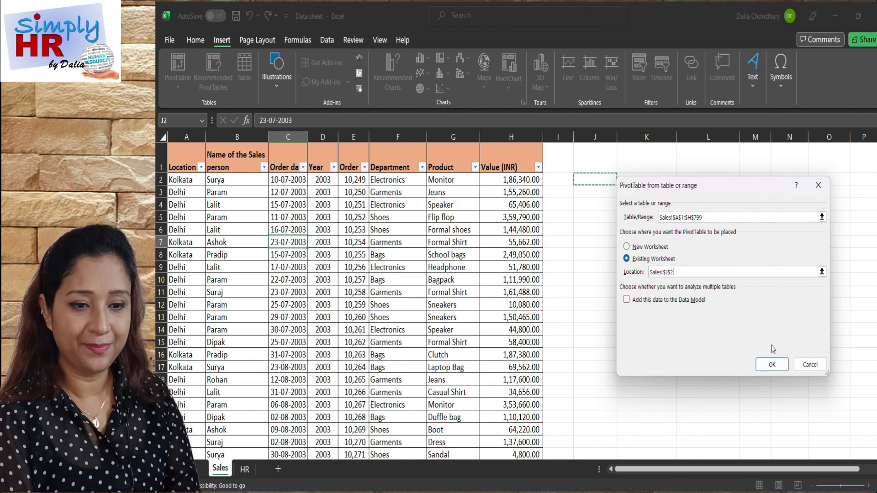
{"action": "left_click", "coordinate": [771, 365]}
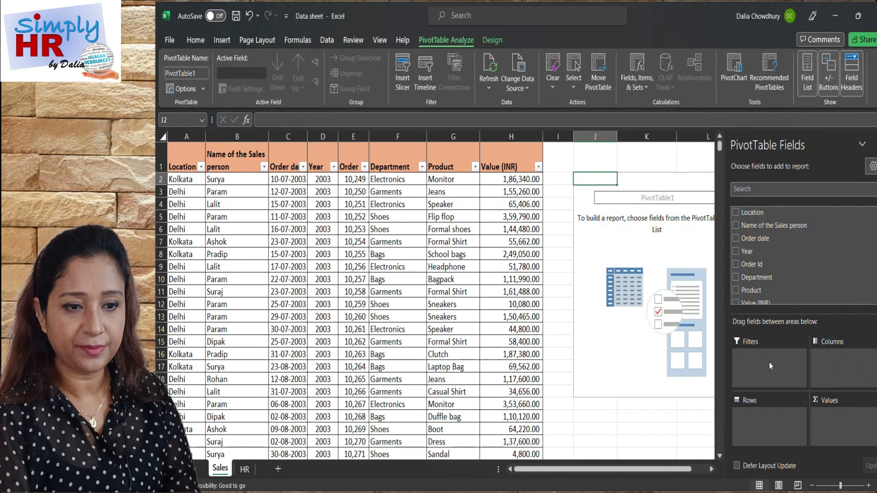
Lay out the PivotTable with Location as filter, Department as rows and the sum of Value (INR) as values.
{"action": "scroll", "coordinate": [677, 284], "scroll_direction": "right", "scroll_amount": 1}
{"action": "scroll", "coordinate": [677, 284], "scroll_direction": "right", "scroll_amount": 3}
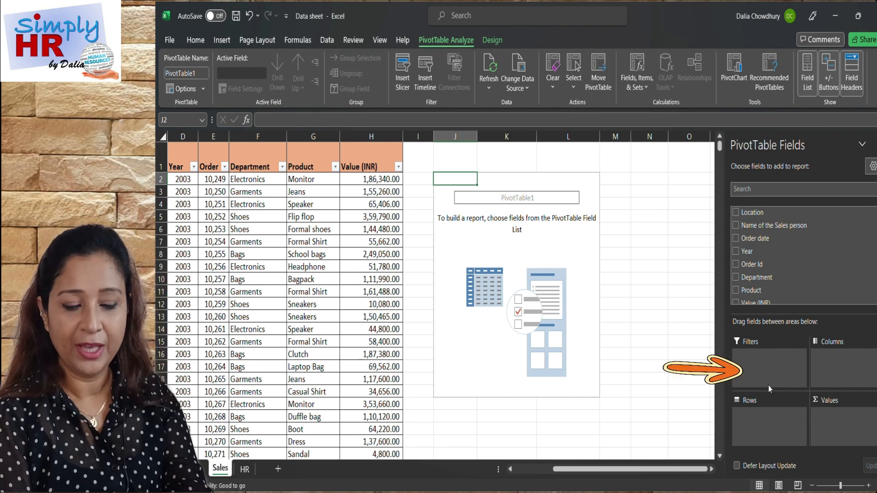
{"action": "left_click_drag", "start_coordinate": [749, 213], "coordinate": [749, 368]}
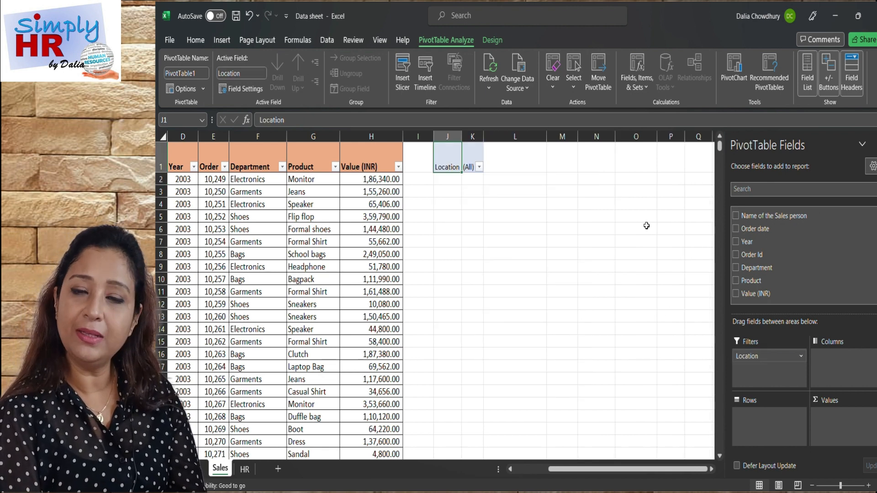
{"action": "left_click_drag", "start_coordinate": [749, 268], "coordinate": [752, 429]}
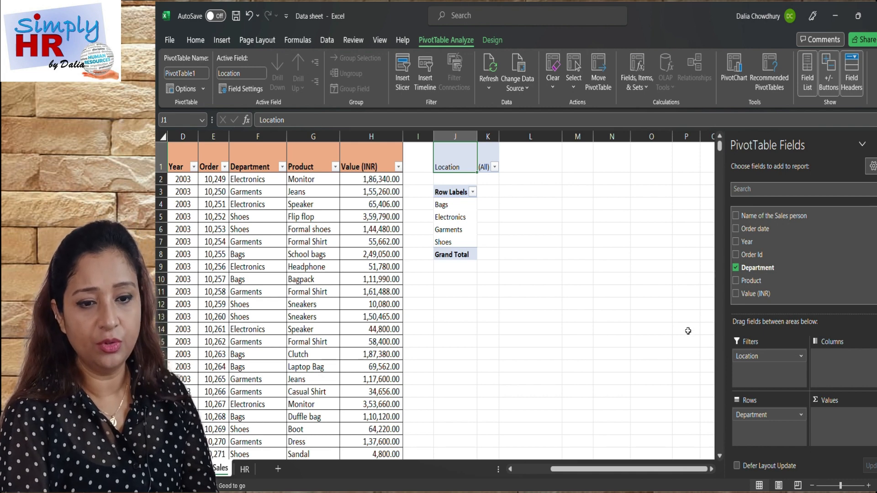
{"action": "left_click_drag", "start_coordinate": [754, 283], "coordinate": [830, 420]}
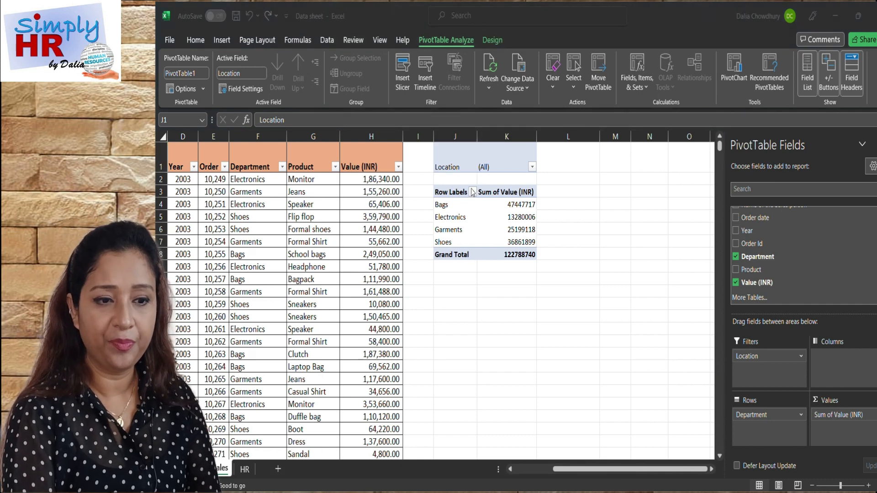
Allow multiple items in the PivotTable's Location filter and restrict it to Kolkata only.
{"action": "left_click", "coordinate": [532, 169]}
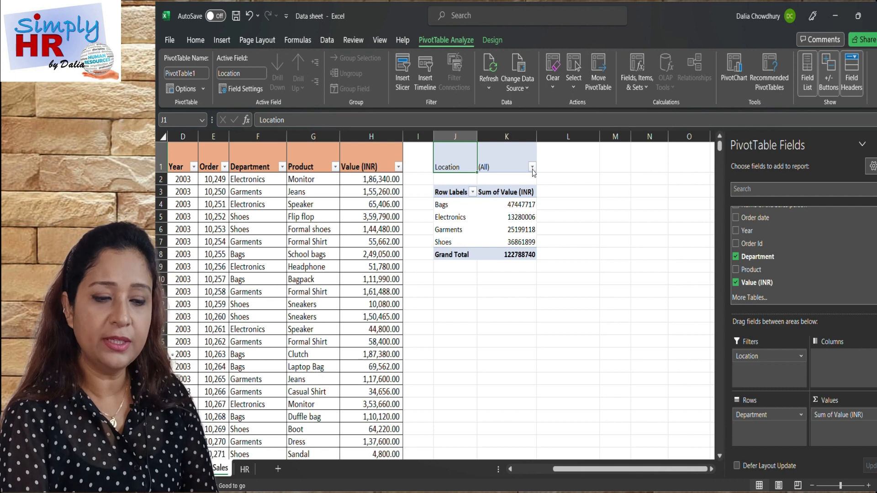
{"action": "left_click", "coordinate": [533, 168]}
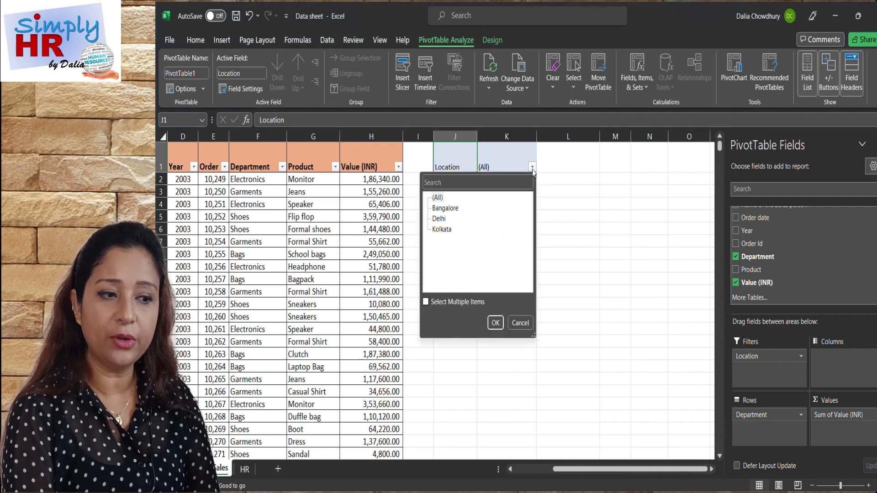
{"action": "left_click", "coordinate": [425, 303]}
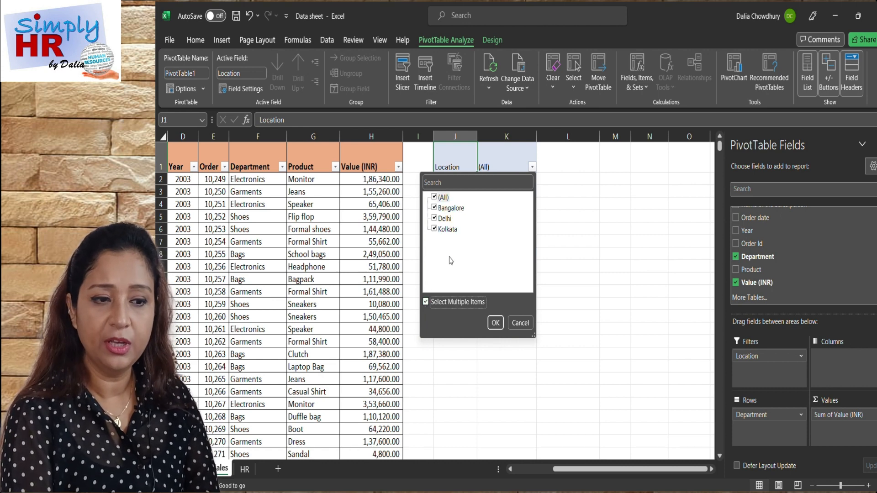
{"action": "left_click", "coordinate": [434, 197]}
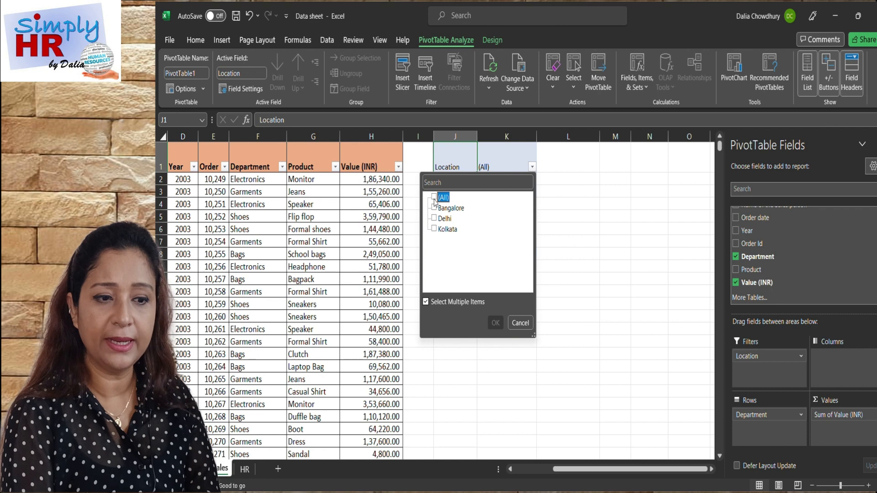
{"action": "left_click", "coordinate": [434, 229]}
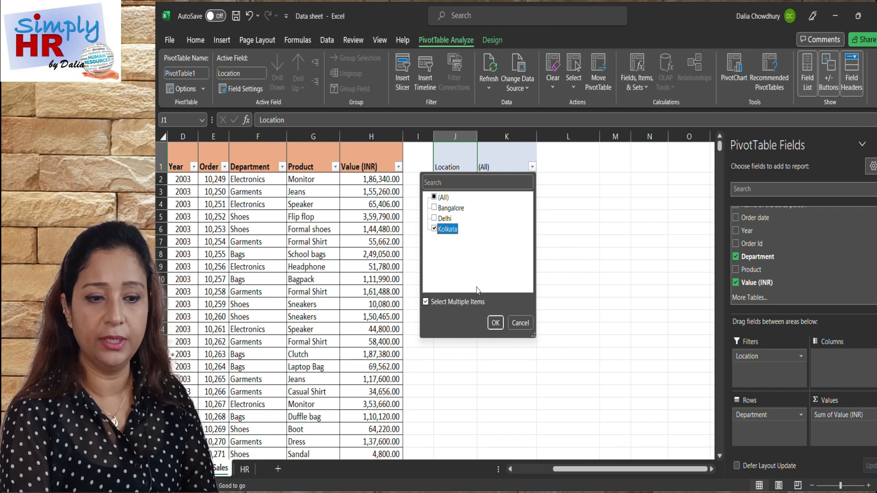
{"action": "left_click", "coordinate": [495, 323]}
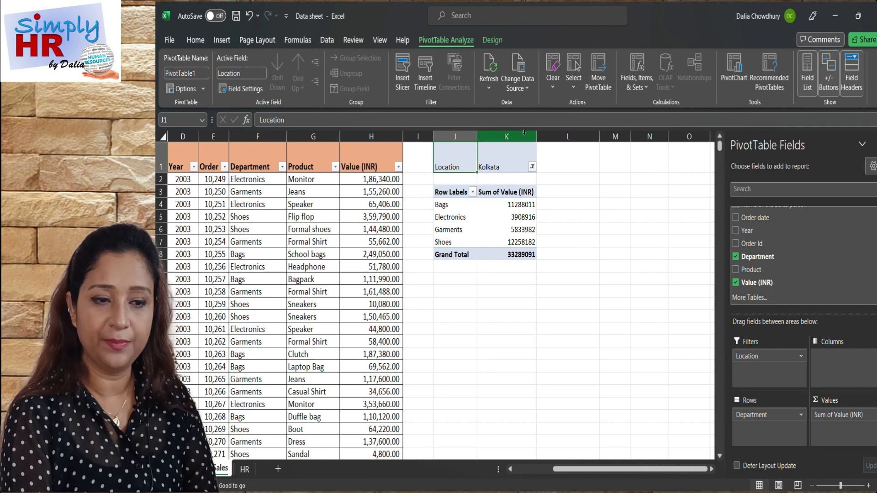
Switch the PivotTable's Location filter from Kolkata to Delhi.
{"action": "left_click", "coordinate": [532, 167]}
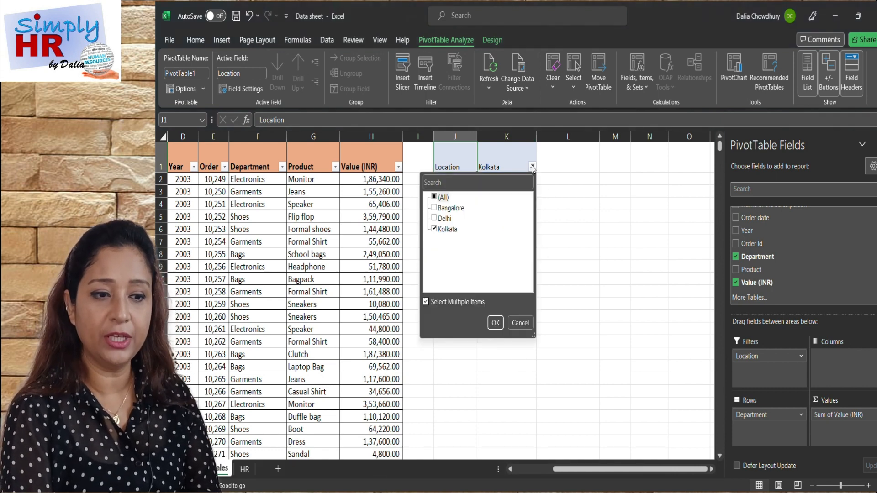
{"action": "left_click", "coordinate": [435, 230]}
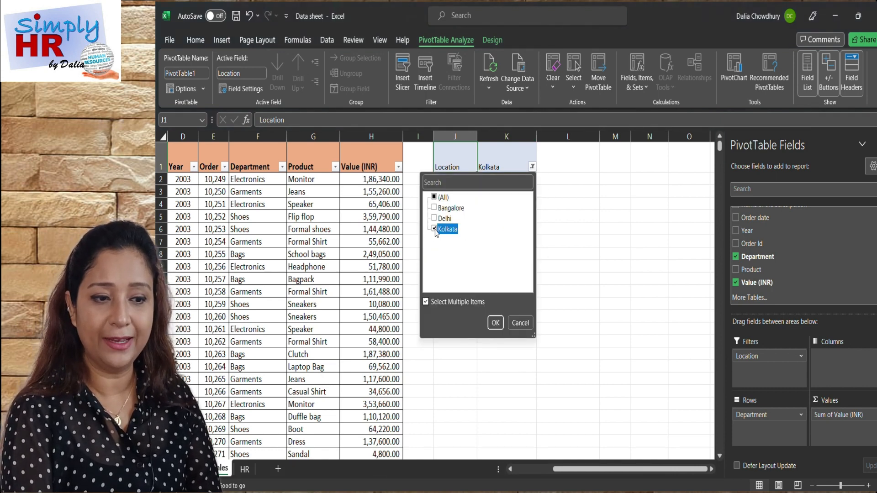
{"action": "left_click", "coordinate": [434, 230]}
{"action": "left_click", "coordinate": [434, 218]}
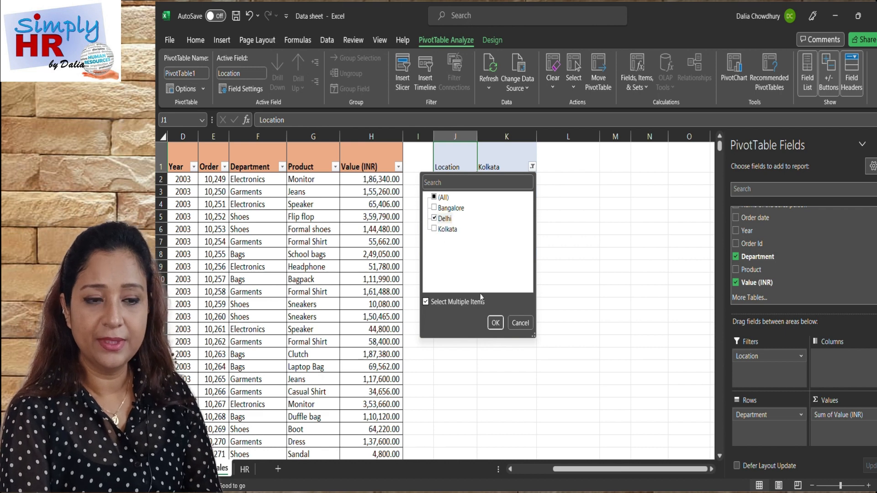
{"action": "left_click", "coordinate": [495, 323]}
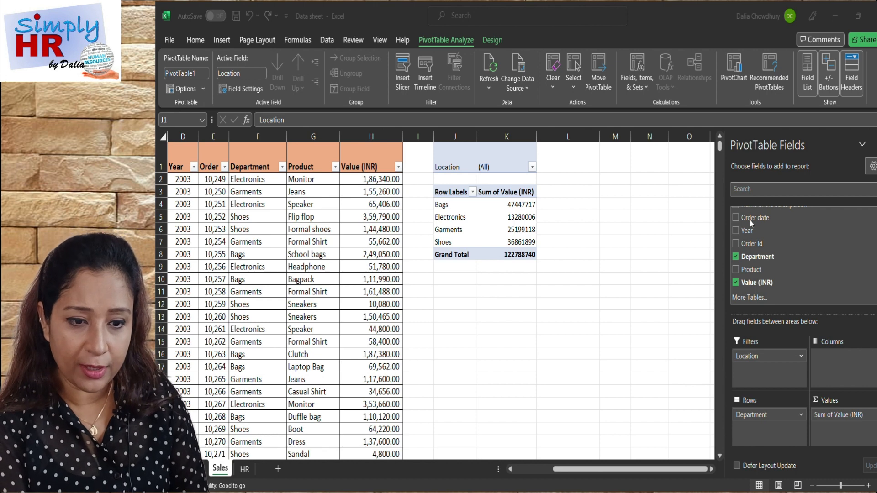
Add the Product field to the PivotTable rows beneath Department and review the product breakdown.
{"action": "left_click", "coordinate": [752, 434]}
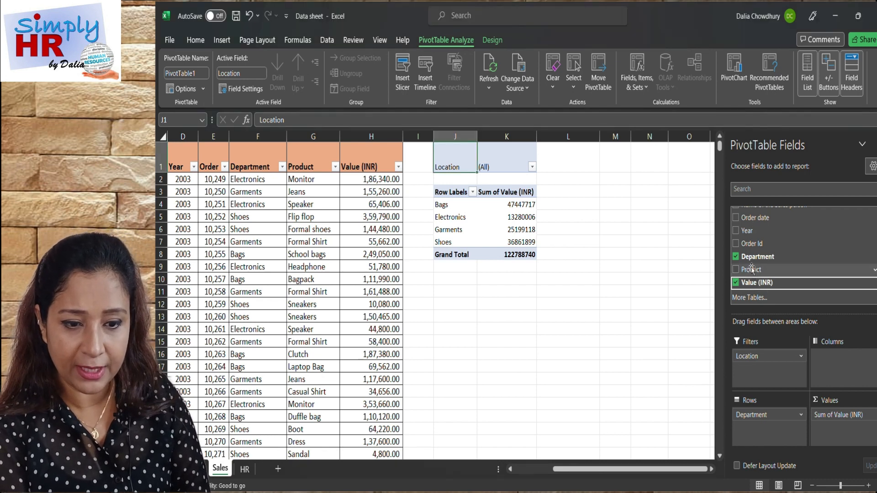
{"action": "left_click_drag", "start_coordinate": [751, 278], "coordinate": [755, 433]}
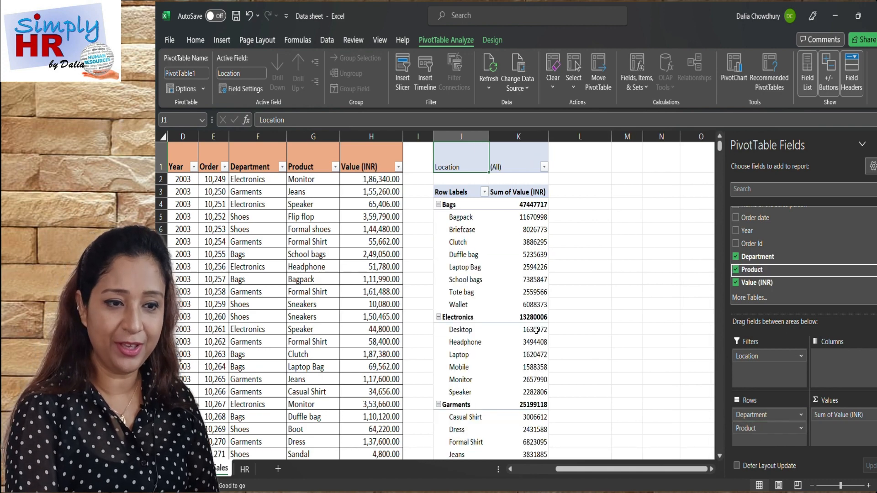
{"action": "scroll", "coordinate": [536, 330], "scroll_direction": "down", "scroll_amount": 3}
{"action": "scroll", "coordinate": [535, 329], "scroll_direction": "down", "scroll_amount": 3}
{"action": "scroll", "coordinate": [535, 330], "scroll_direction": "up", "scroll_amount": 1}
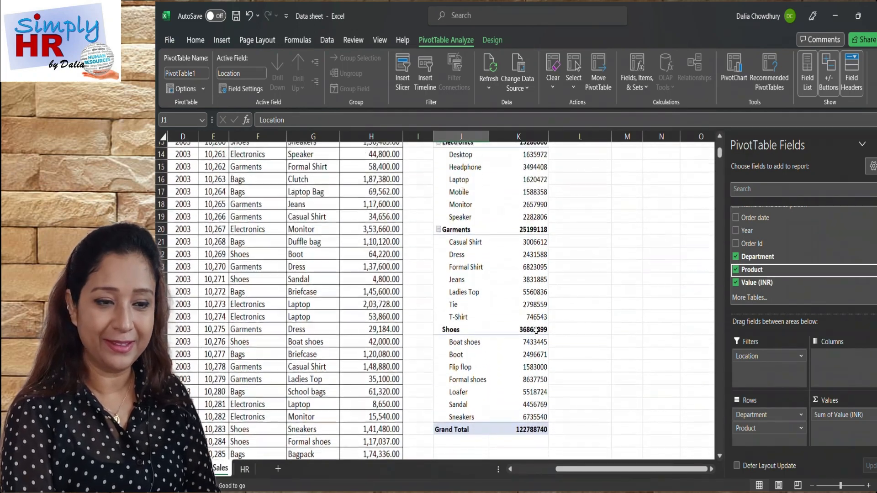
Remove the Location field from the sales PivotTable's filter.
{"action": "scroll", "coordinate": [536, 330], "scroll_direction": "up", "scroll_amount": 4}
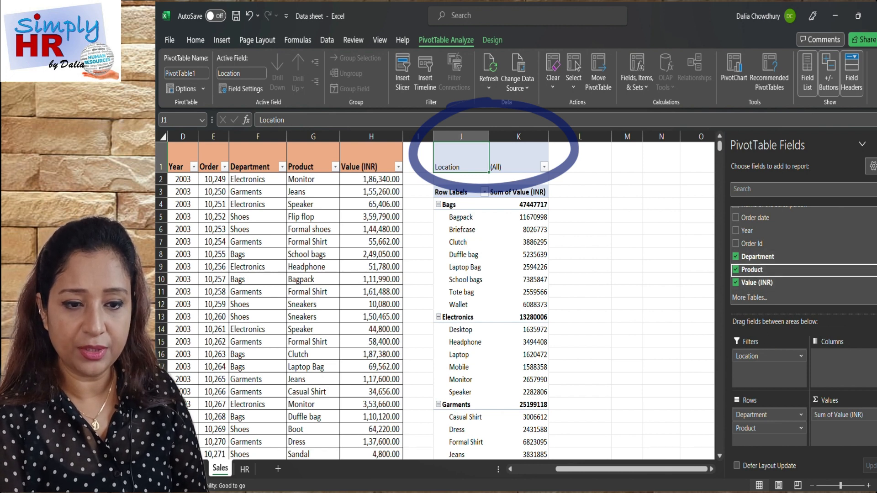
{"action": "scroll", "coordinate": [753, 246], "scroll_direction": "up", "scroll_amount": 1}
{"action": "left_click", "coordinate": [735, 213]}
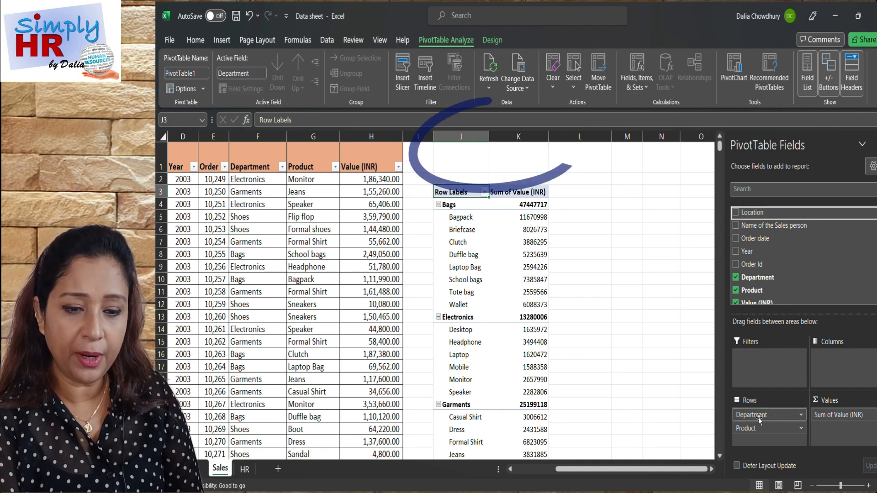
Try moving Department from the rows to the PivotTable filter and allow multiple items in it.
{"action": "left_click_drag", "start_coordinate": [759, 420], "coordinate": [753, 360]}
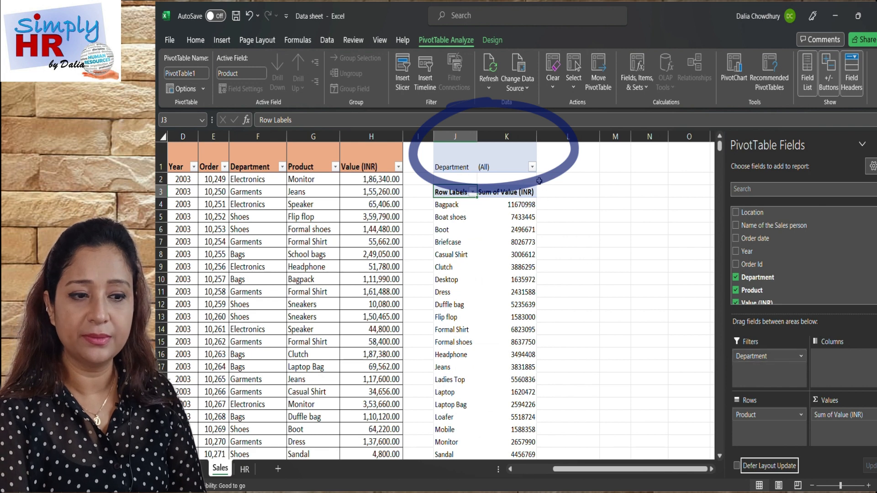
{"action": "left_click", "coordinate": [532, 168]}
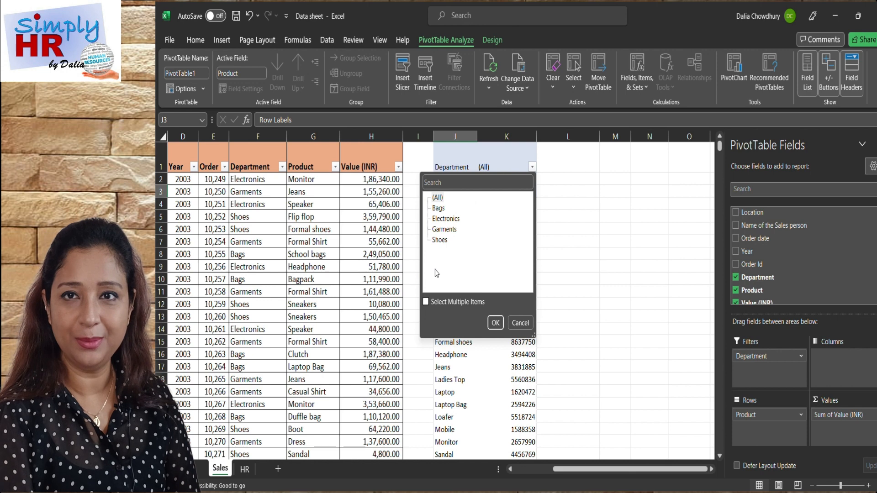
{"action": "left_click", "coordinate": [426, 302]}
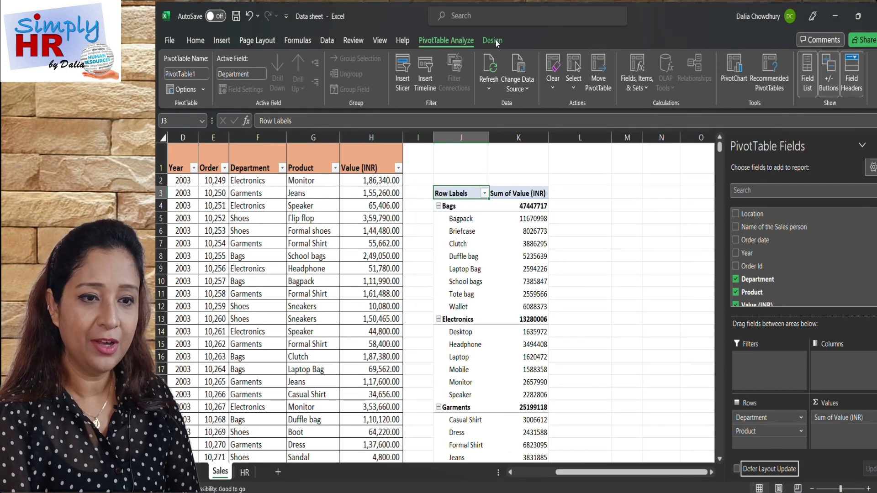
Try blue, orange, gold and light blue PivotTable styles and settle on the light orange style with a black header.
{"action": "left_click", "coordinate": [496, 44]}
{"action": "left_click", "coordinate": [495, 40]}
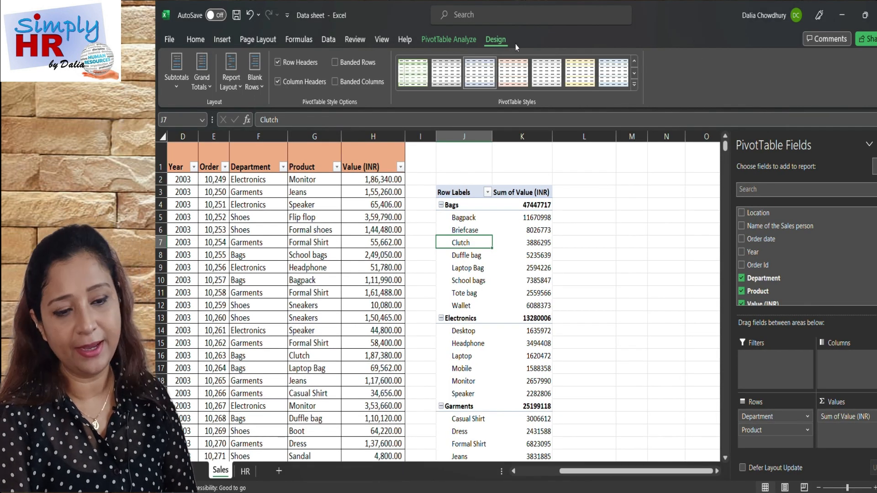
{"action": "left_click", "coordinate": [634, 74]}
{"action": "left_click", "coordinate": [635, 75]}
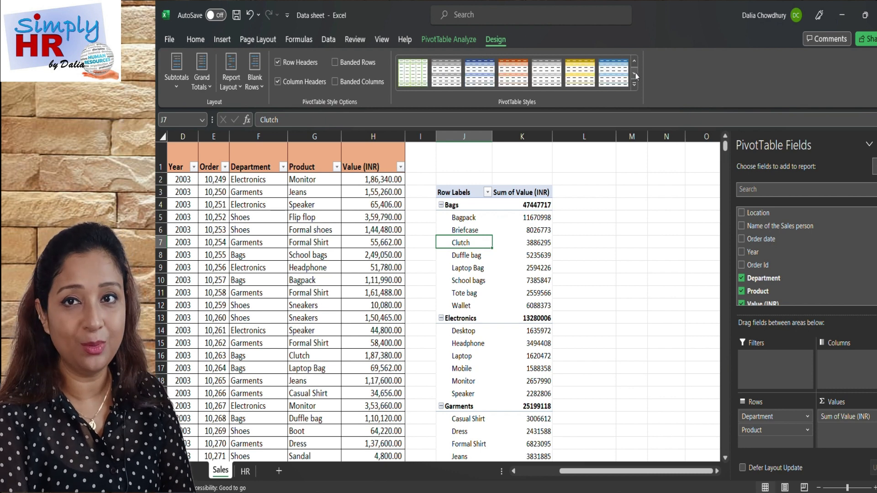
{"action": "left_click", "coordinate": [476, 78]}
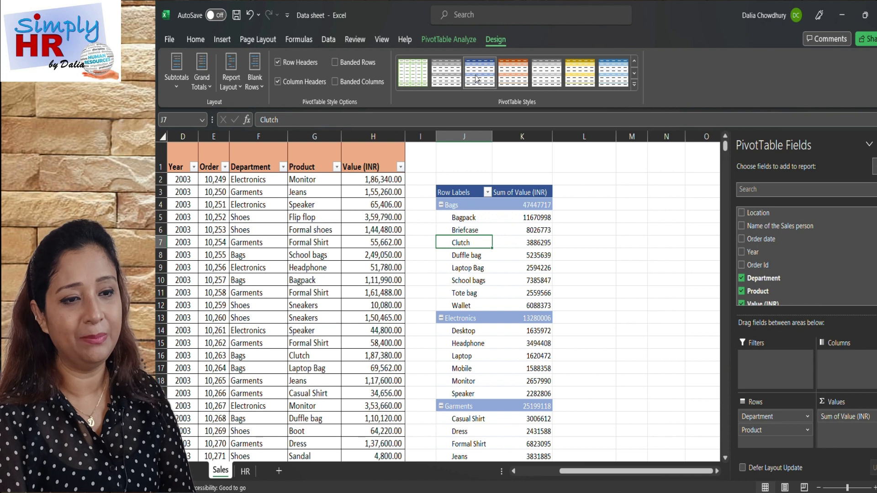
{"action": "left_click", "coordinate": [513, 77]}
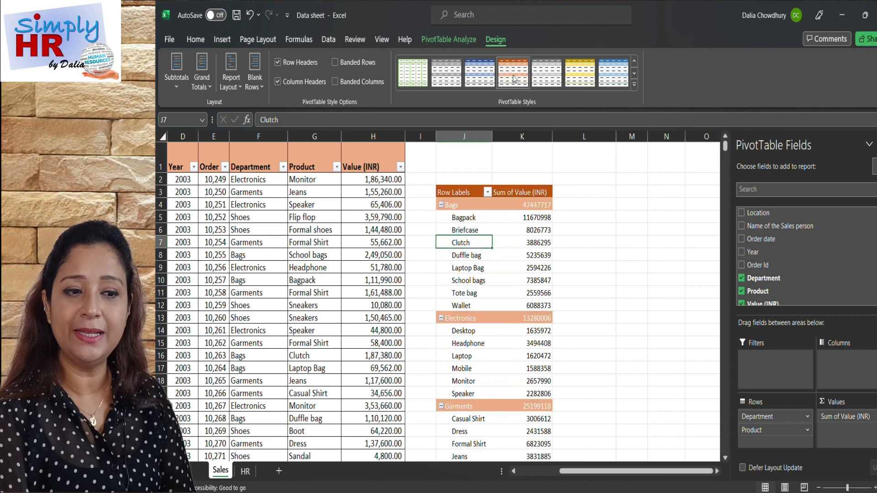
{"action": "left_click", "coordinate": [578, 70]}
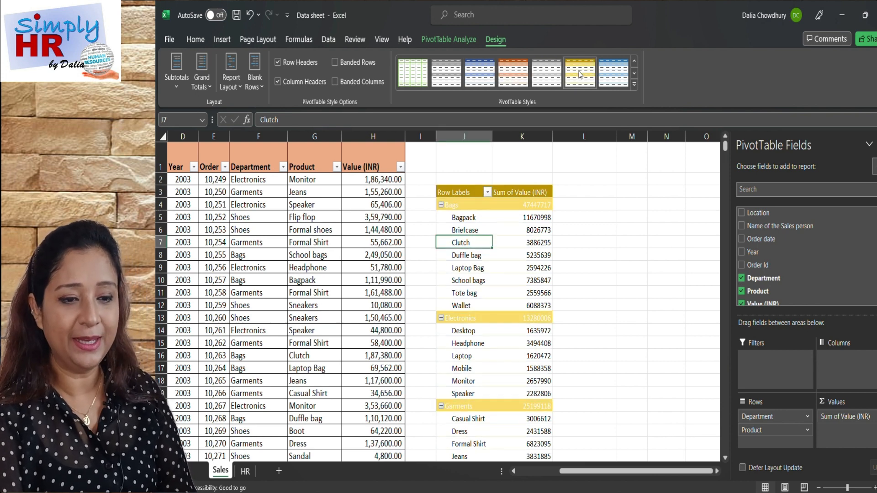
{"action": "left_click", "coordinate": [621, 71]}
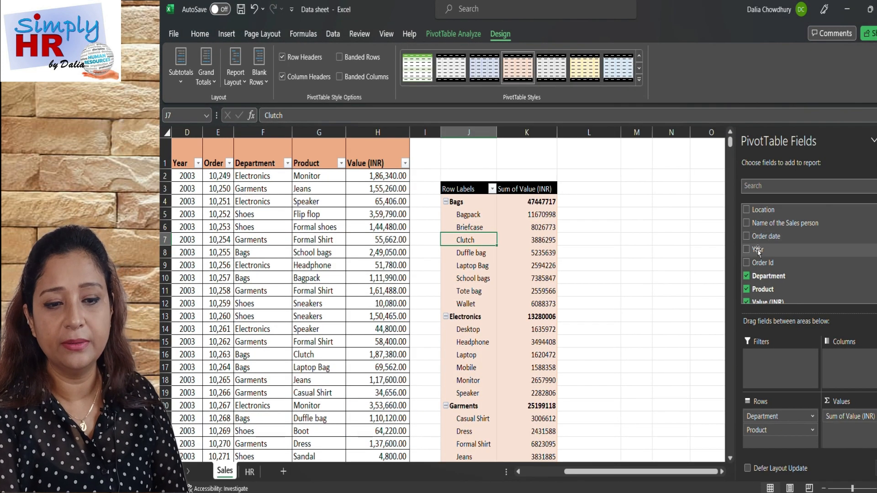
Add Year as the PivotTable filter and allow multiple items, keeping 2003, 2004 and 2005 all selected.
{"action": "left_click_drag", "start_coordinate": [757, 250], "coordinate": [766, 373]}
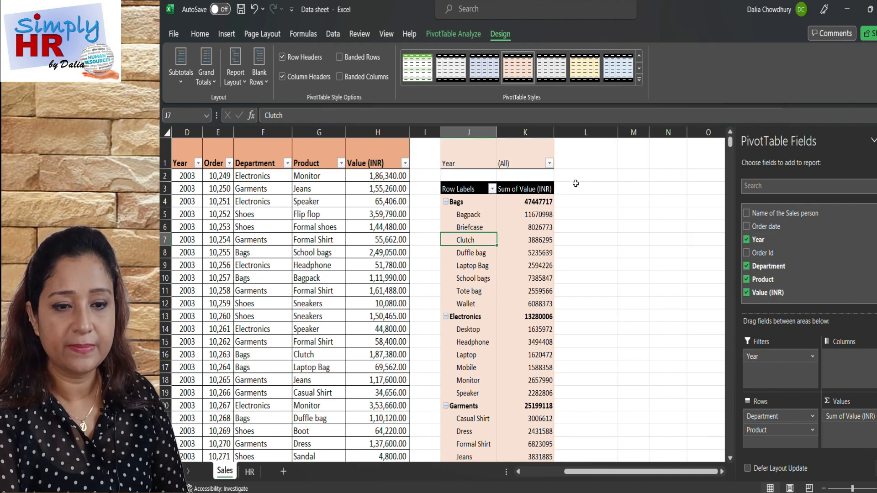
{"action": "left_click", "coordinate": [549, 163]}
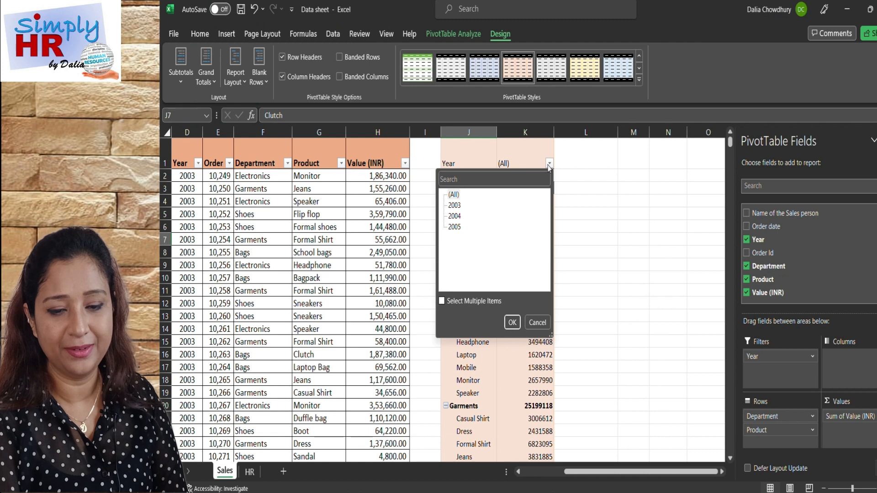
{"action": "left_click", "coordinate": [441, 301]}
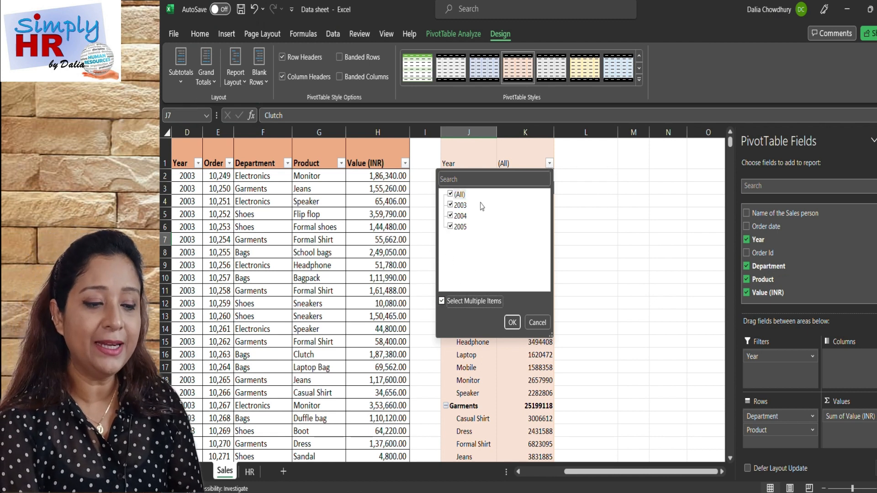
{"action": "left_click", "coordinate": [512, 322]}
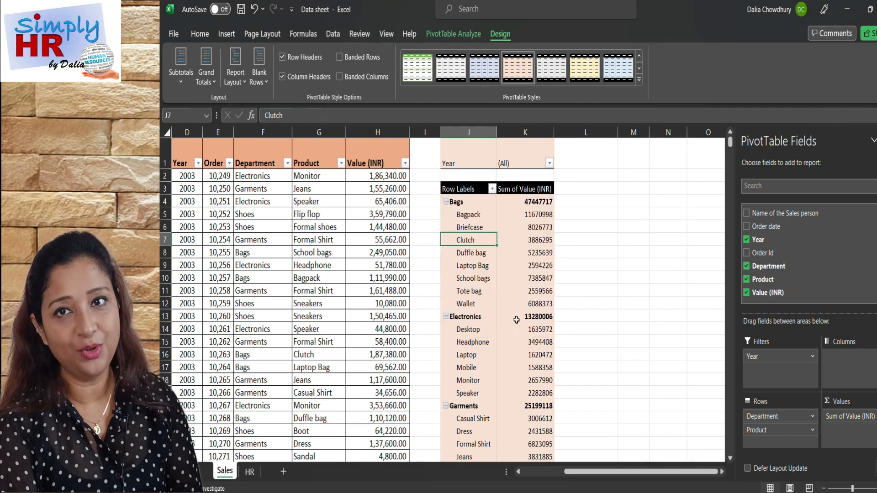
Open the HR sheet and review its column headings from Location of posting to Total Fixed CTC and the employee records.
{"action": "left_click", "coordinate": [250, 471]}
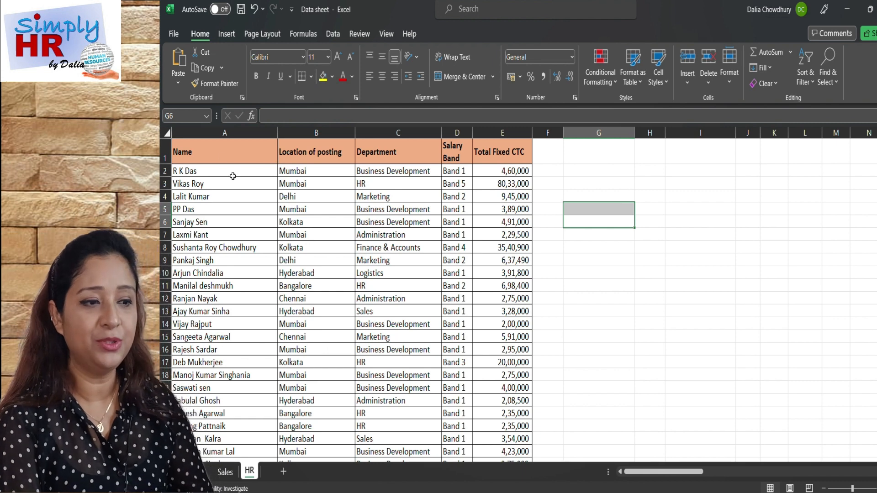
{"action": "left_click", "coordinate": [322, 152]}
{"action": "key", "text": "Right"}
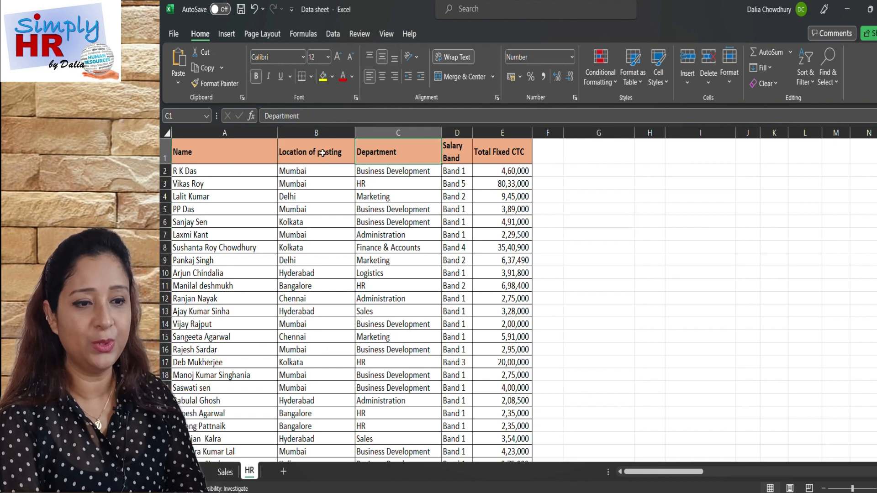
{"action": "key", "text": "Right"}
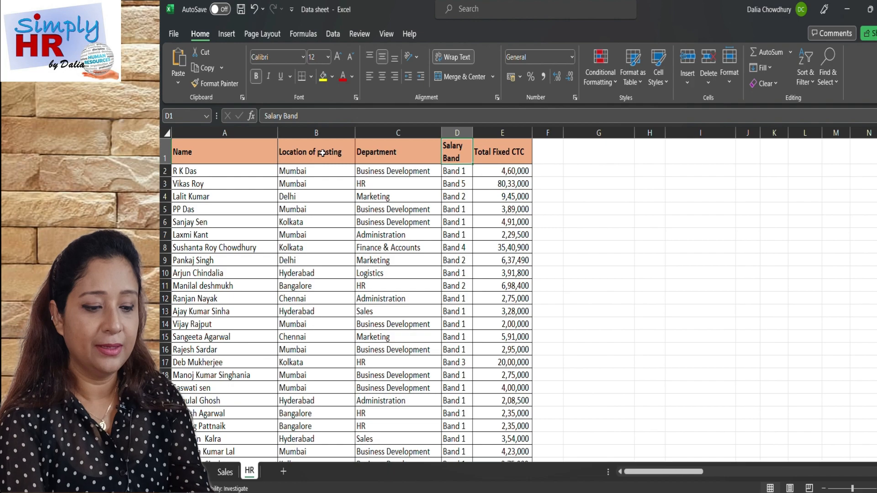
{"action": "key", "text": "Right"}
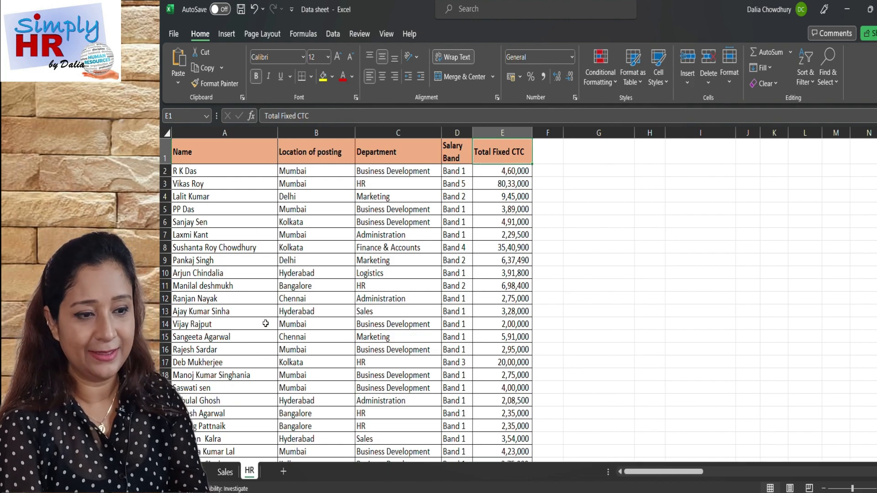
{"action": "scroll", "coordinate": [265, 323], "scroll_direction": "down", "scroll_amount": 3}
{"action": "scroll", "coordinate": [266, 323], "scroll_direction": "down", "scroll_amount": 7}
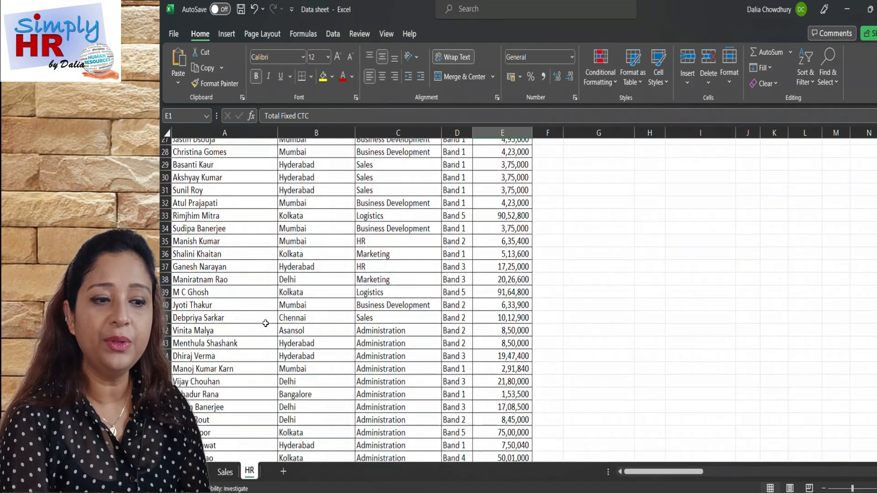
{"action": "scroll", "coordinate": [265, 322], "scroll_direction": "up", "scroll_amount": 8}
{"action": "scroll", "coordinate": [265, 323], "scroll_direction": "up", "scroll_amount": 2}
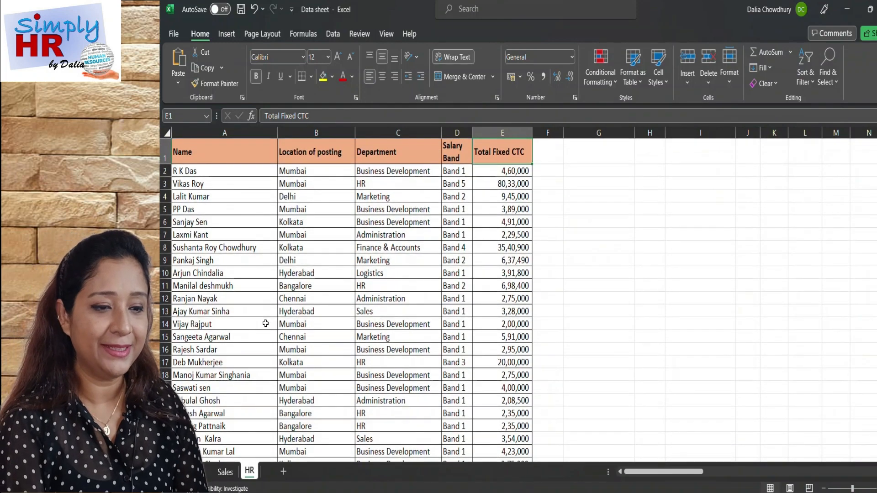
Insert a PivotTable on a new worksheet from the HR data range $A$1:$E$77.
{"action": "left_click", "coordinate": [230, 36]}
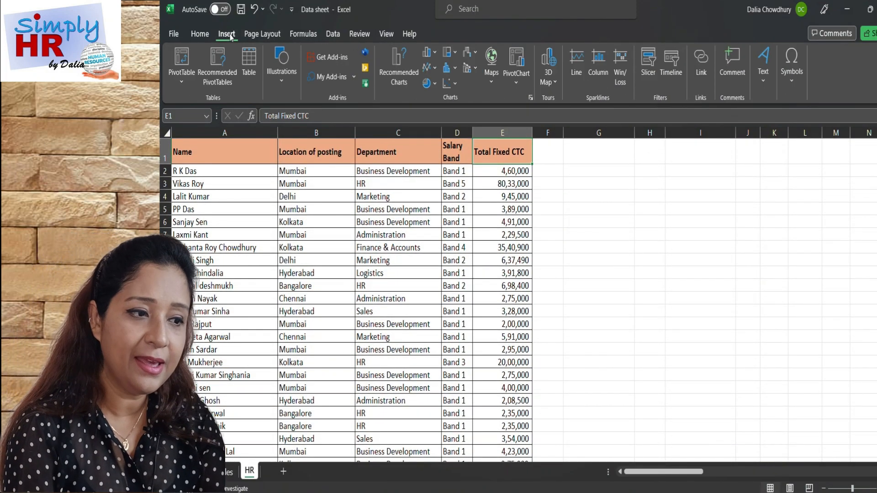
{"action": "left_click", "coordinate": [180, 59]}
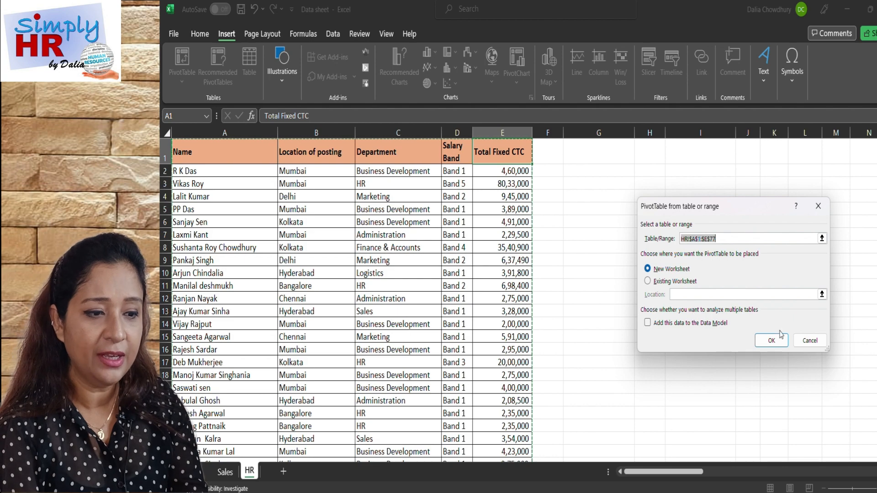
{"action": "left_click", "coordinate": [770, 341]}
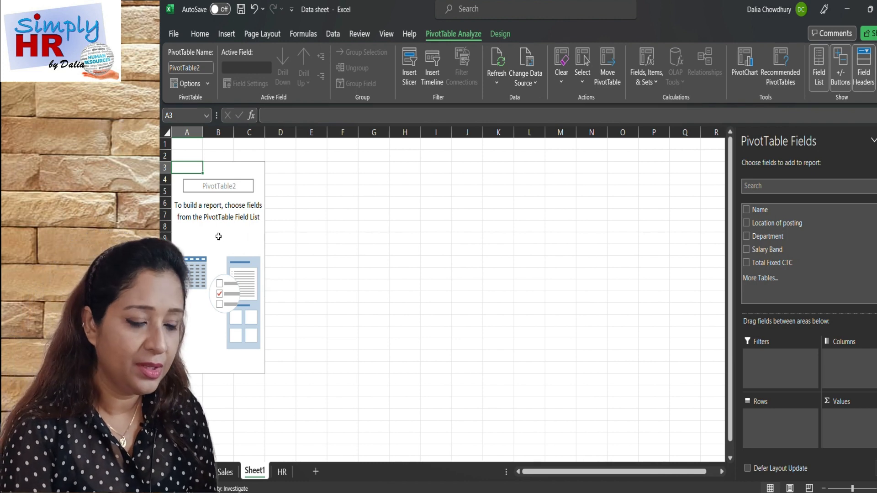
Enable the Classic PivotTable layout, which allows dragging fields in the grid, in the new PivotTable's options.
{"action": "right_click", "coordinate": [219, 239]}
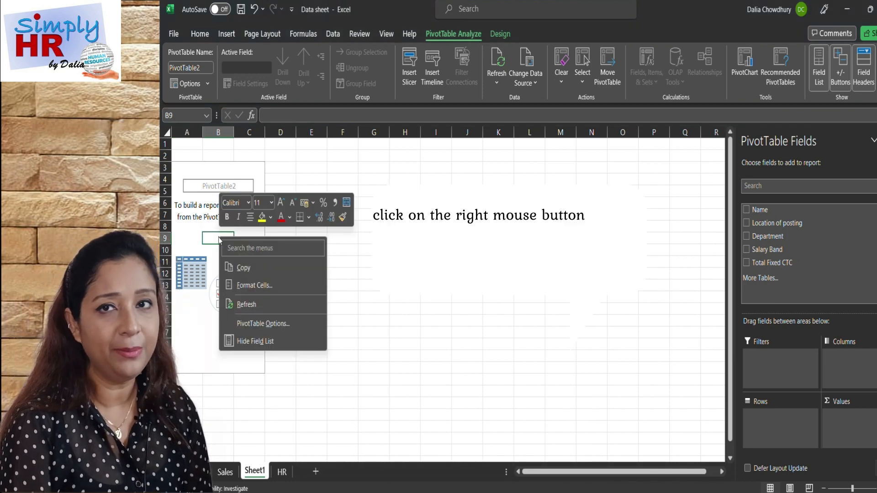
{"action": "left_click", "coordinate": [259, 323]}
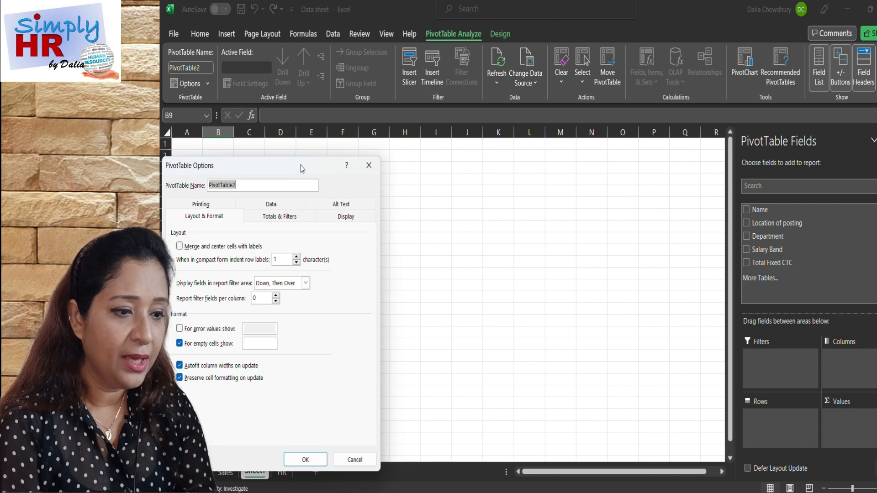
{"action": "left_click_drag", "start_coordinate": [301, 162], "coordinate": [432, 152]}
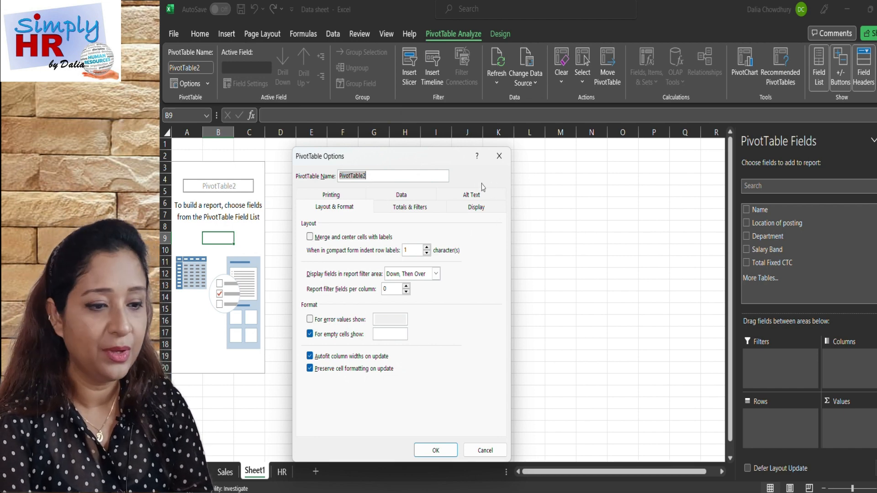
{"action": "left_click", "coordinate": [477, 208]}
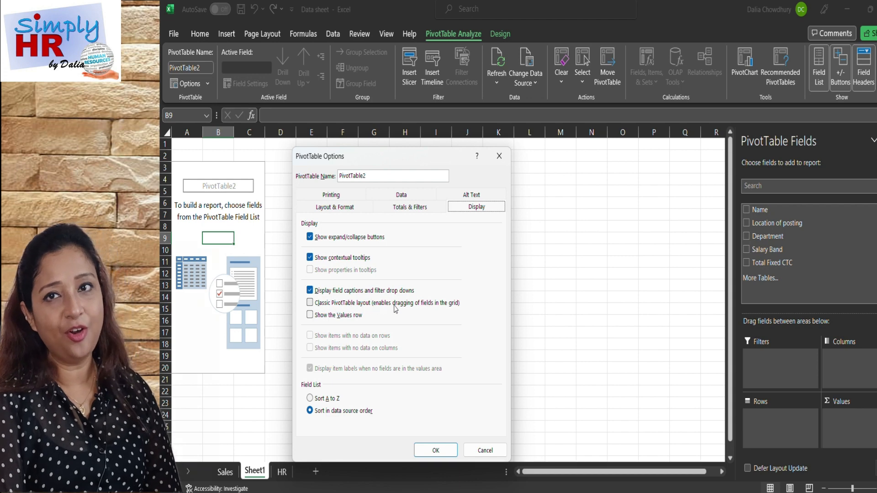
{"action": "left_click", "coordinate": [310, 303]}
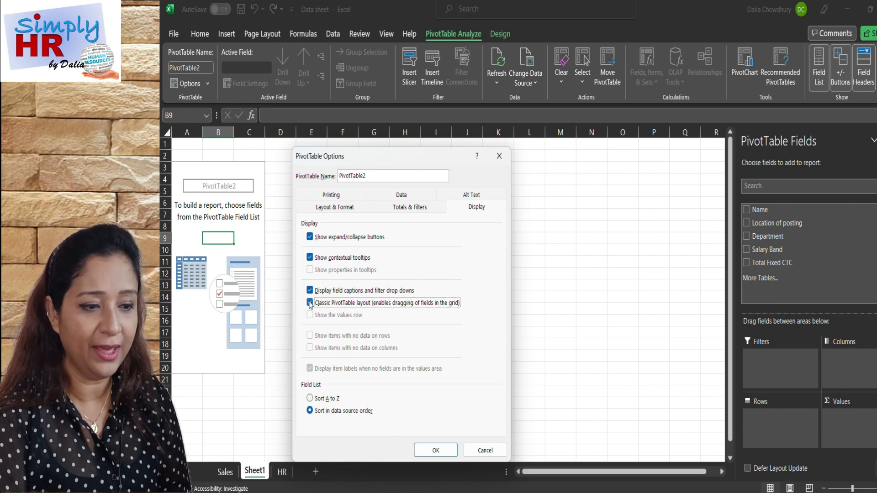
{"action": "left_click", "coordinate": [436, 450]}
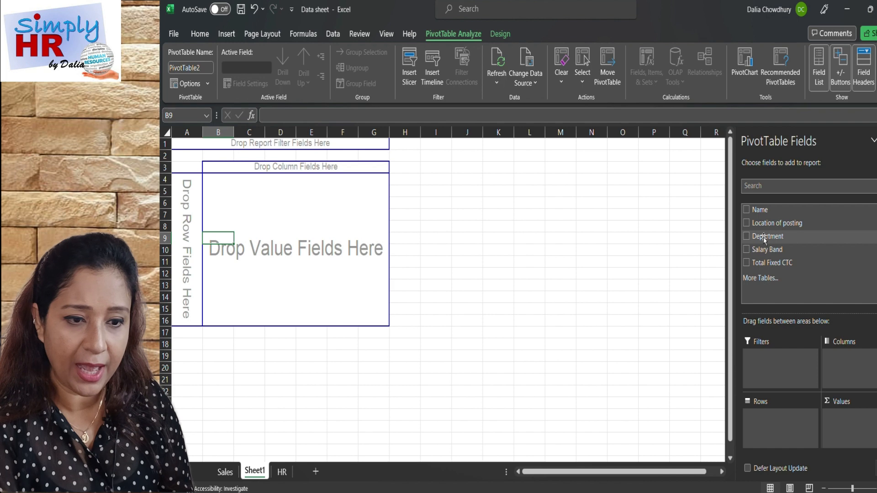
Place Department and Location of posting in the PivotTable's rows and the sum of Total Fixed CTC in its values.
{"action": "left_click_drag", "start_coordinate": [764, 239], "coordinate": [191, 222]}
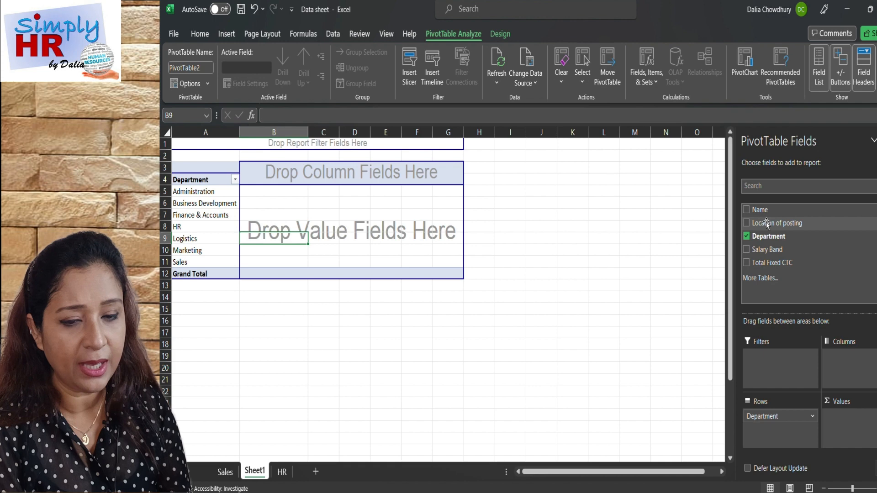
{"action": "left_click_drag", "start_coordinate": [766, 223], "coordinate": [215, 223]}
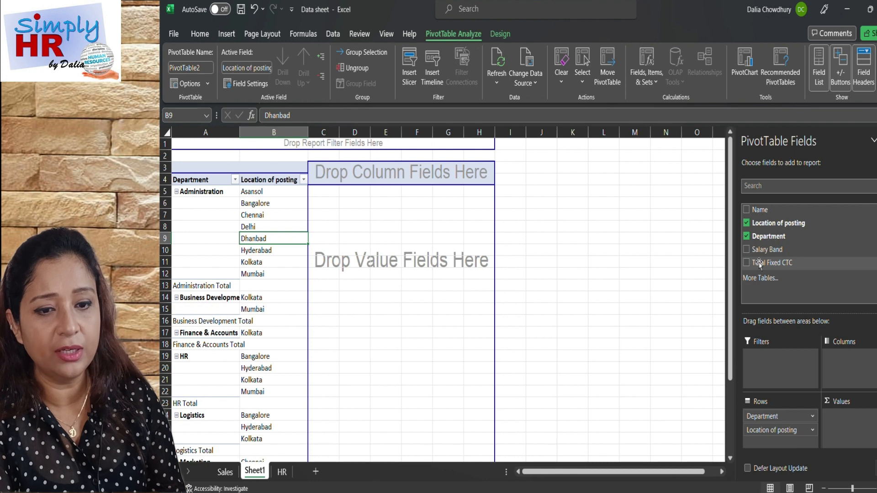
{"action": "left_click_drag", "start_coordinate": [757, 262], "coordinate": [324, 228]}
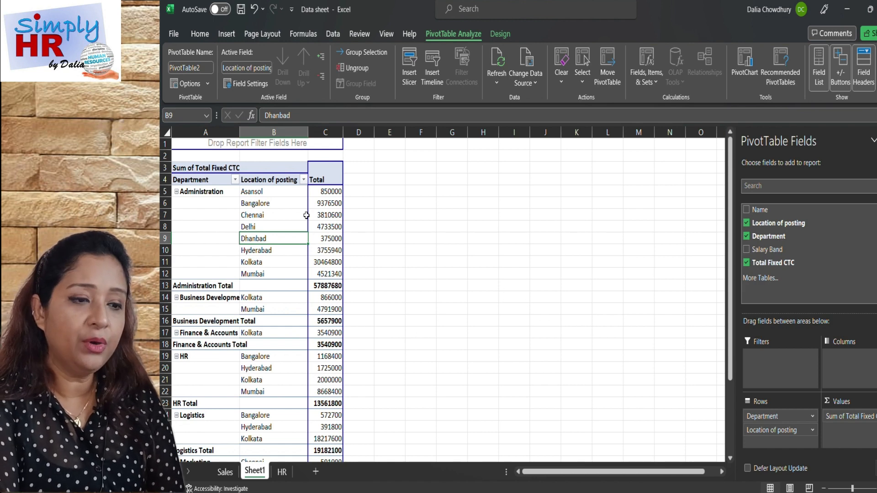
{"action": "mouse_move", "coordinate": [759, 210]}
{"action": "left_mouse_down"}
{"action": "mouse_move", "coordinate": [347, 221]}
{"action": "mouse_move", "coordinate": [479, 182]}
{"action": "mouse_move", "coordinate": [589, 180]}
{"action": "mouse_move", "coordinate": [654, 153]}
{"action": "mouse_move", "coordinate": [759, 205]}
{"action": "mouse_move", "coordinate": [763, 221]}
{"action": "mouse_move", "coordinate": [760, 214]}
{"action": "left_mouse_up"}
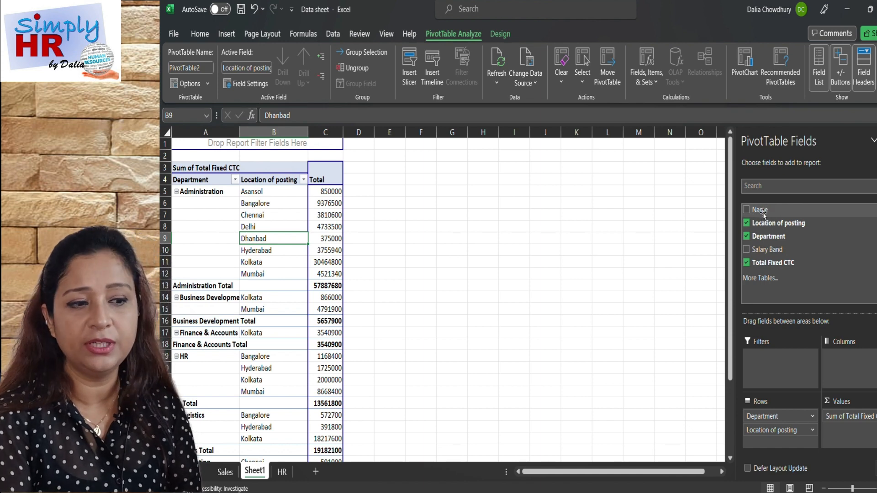
{"action": "left_click_drag", "start_coordinate": [763, 214], "coordinate": [342, 231]}
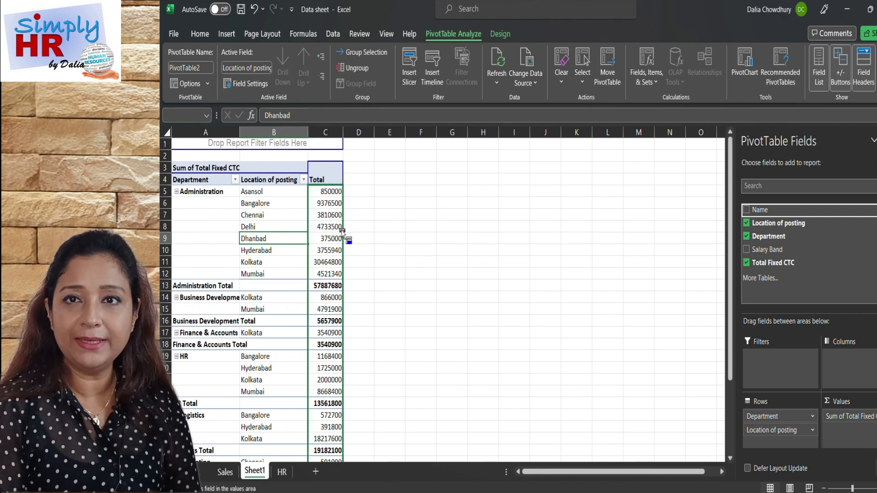
{"action": "left_click_drag", "start_coordinate": [342, 231], "coordinate": [341, 229]}
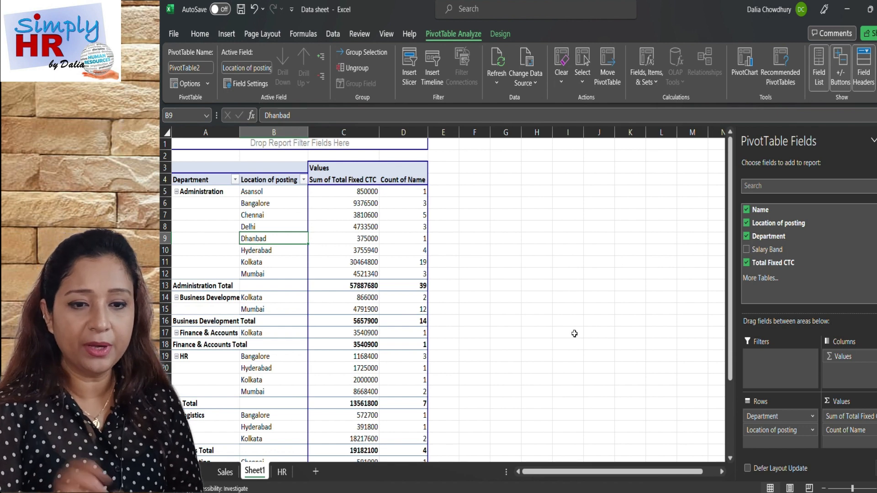
{"action": "left_click", "coordinate": [746, 210]}
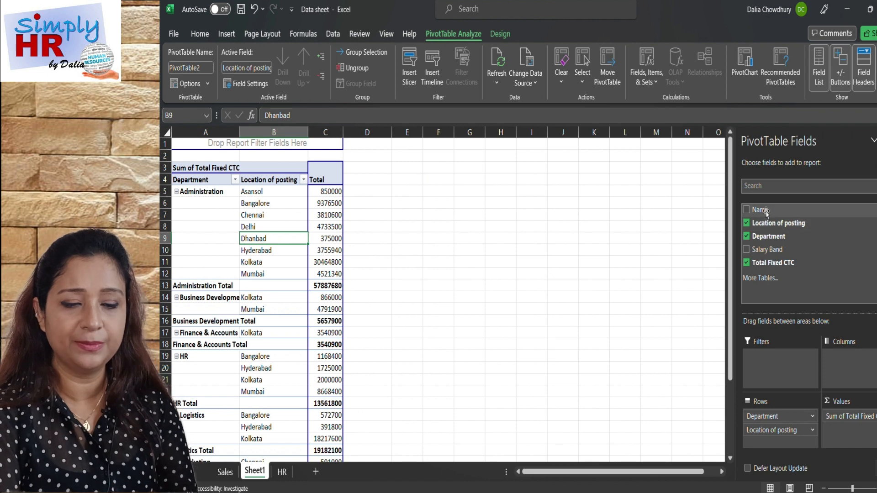
Add the Name field to the HR PivotTable's values as a count beside the sum of Total Fixed CTC.
{"action": "left_click_drag", "start_coordinate": [766, 212], "coordinate": [343, 211]}
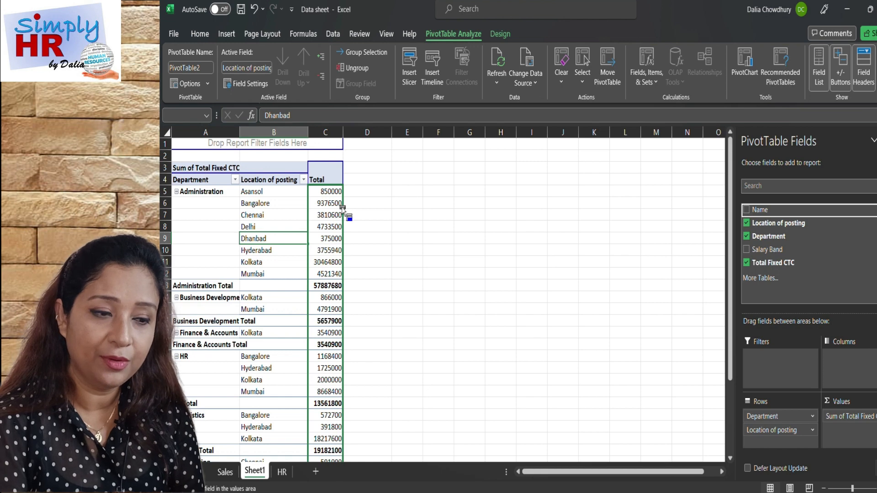
{"action": "left_click_drag", "start_coordinate": [343, 209], "coordinate": [342, 207]}
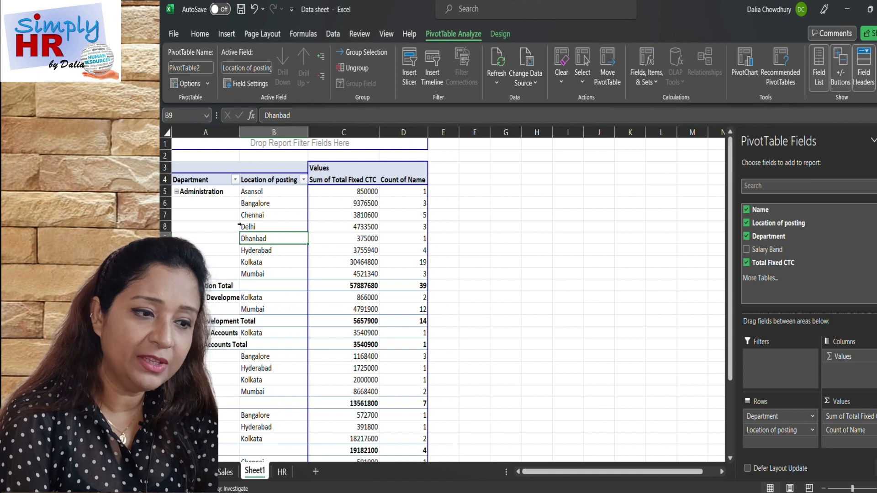
Examine the employee counts and fixed CTC for the Administration department's Asansol and Bangalore postings.
{"action": "left_click", "coordinate": [193, 192]}
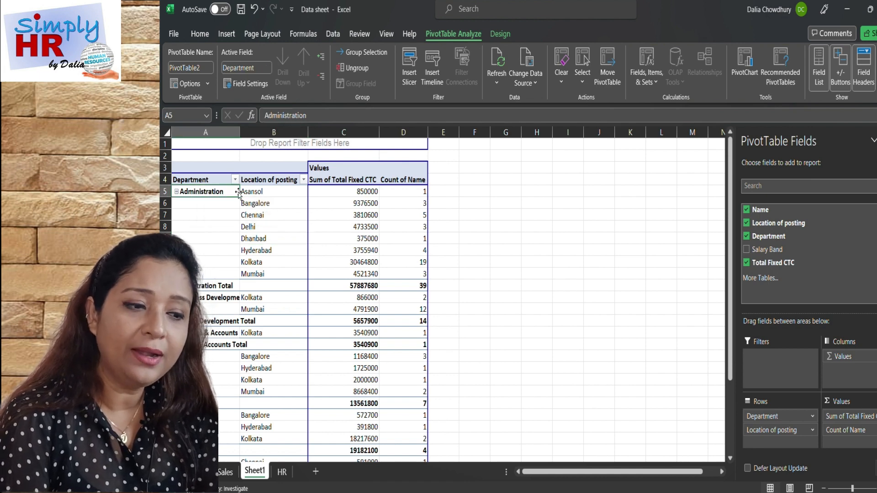
{"action": "left_click", "coordinate": [261, 191]}
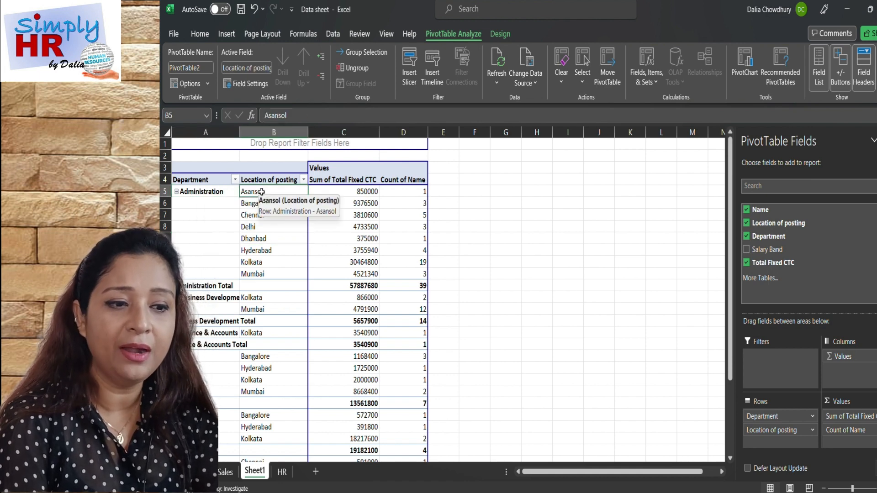
{"action": "left_click", "coordinate": [410, 190]}
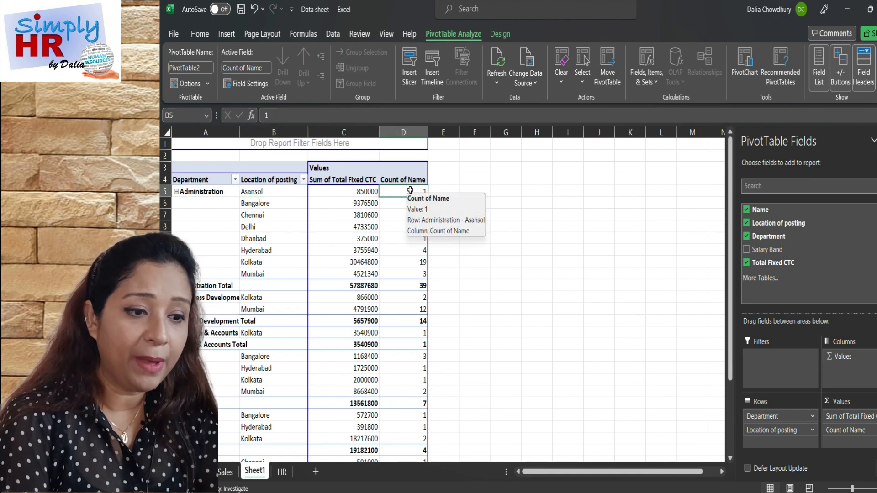
{"action": "left_click", "coordinate": [262, 208]}
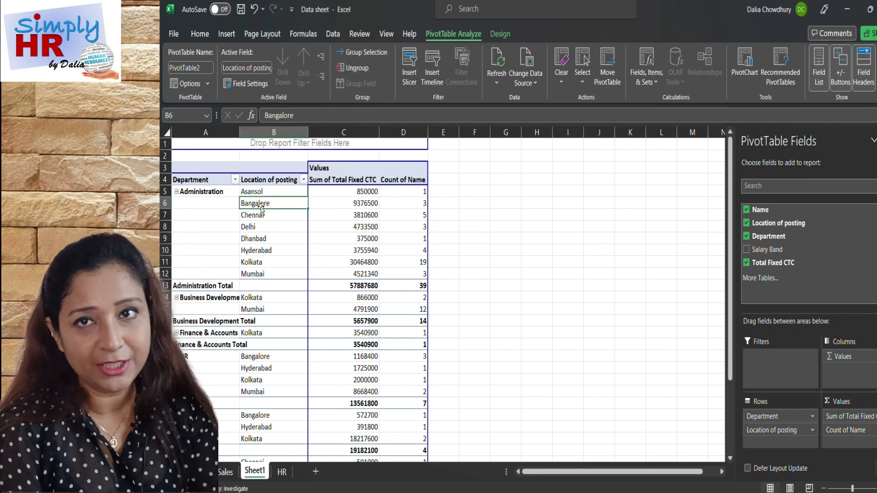
{"action": "left_click", "coordinate": [414, 205]}
{"action": "left_click", "coordinate": [363, 203]}
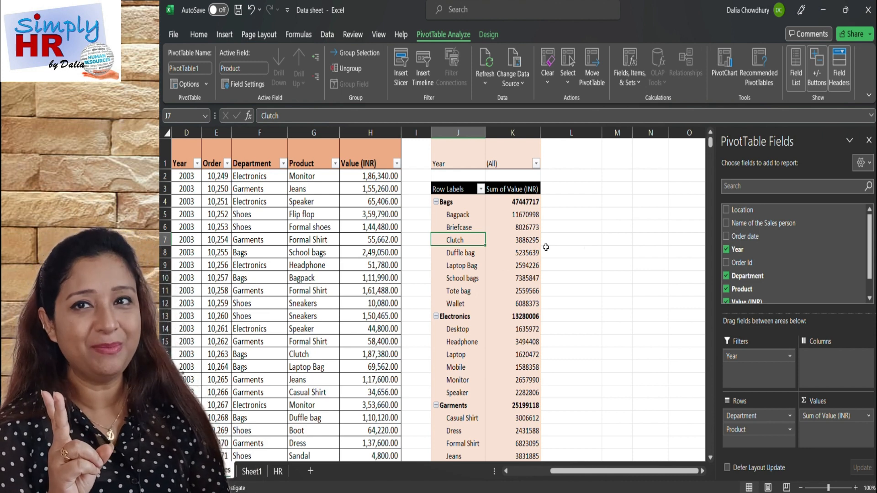
Insert a Clustered Column PivotChart from the PivotTable of departments and products on the Sales sheet.
{"action": "left_click", "coordinate": [462, 267]}
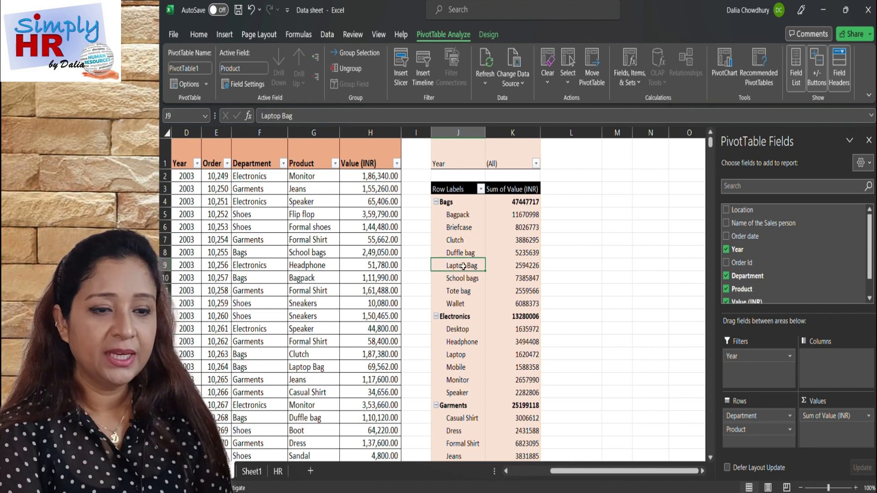
{"action": "left_click", "coordinate": [453, 290]}
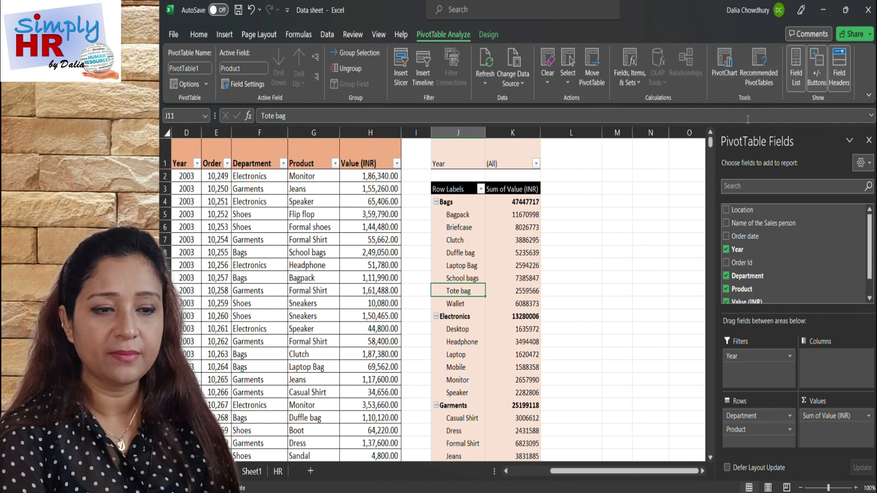
{"action": "left_click", "coordinate": [724, 64]}
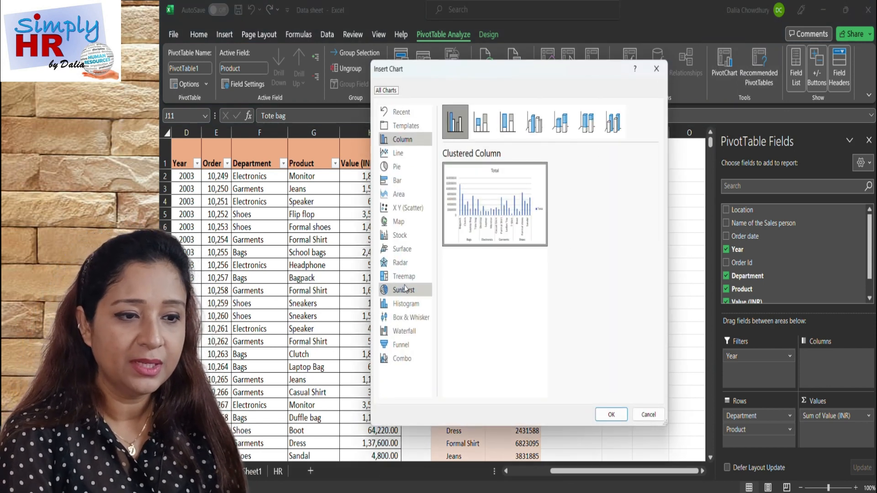
{"action": "left_click", "coordinate": [400, 139]}
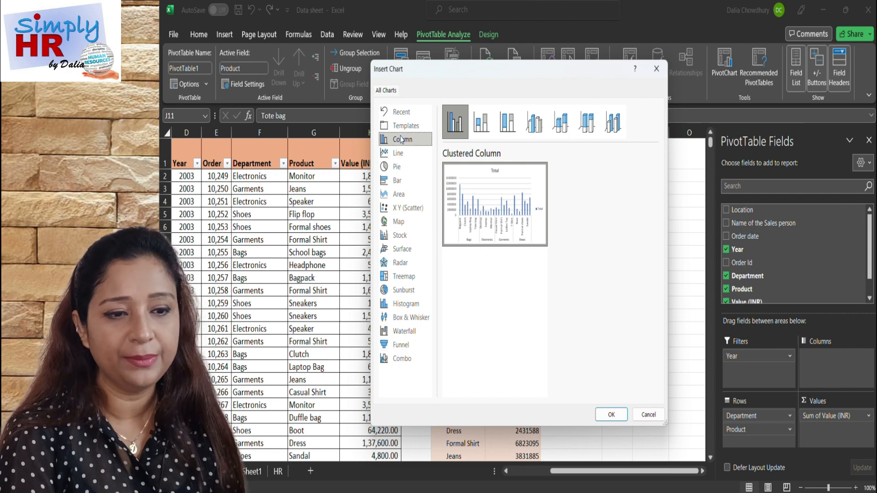
{"action": "left_click", "coordinate": [398, 153]}
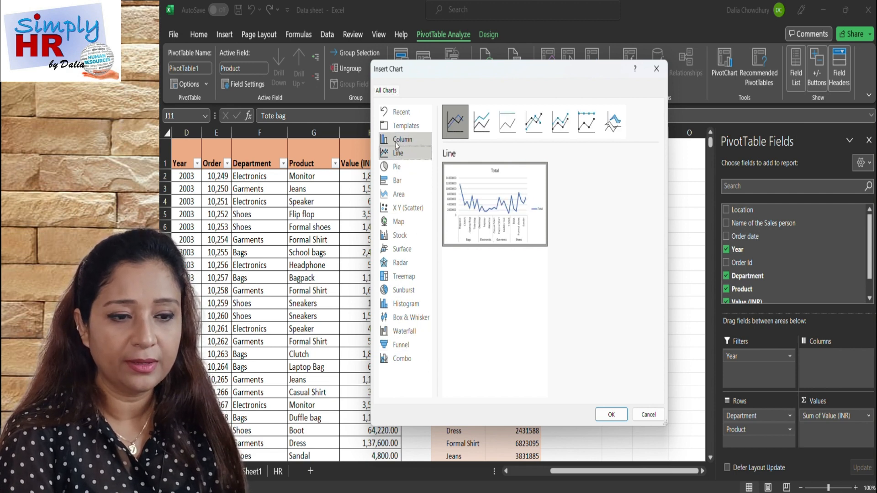
{"action": "left_click", "coordinate": [396, 144]}
{"action": "left_click", "coordinate": [460, 124]}
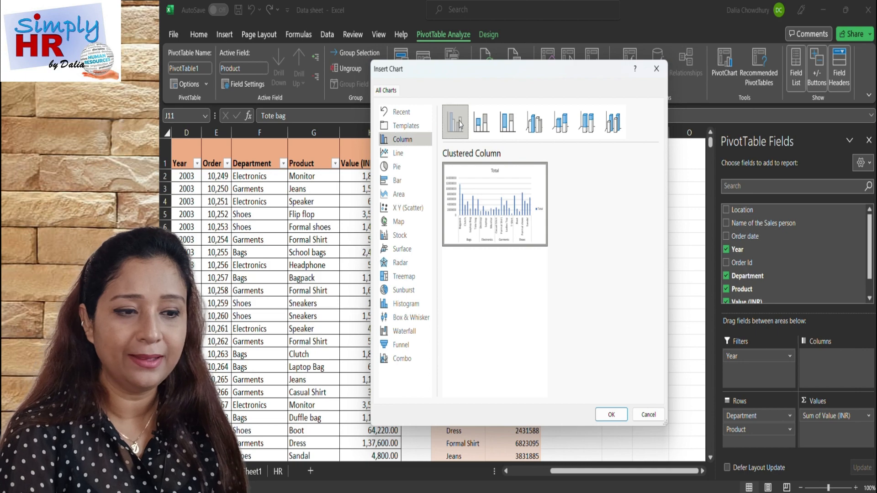
{"action": "left_click", "coordinate": [610, 414]}
Place the PivotChart beside the sales PivotTable and enlarge it to about 10.2 cm high by 16.9 cm wide.
{"action": "scroll", "coordinate": [584, 361], "scroll_direction": "right", "scroll_amount": 3}
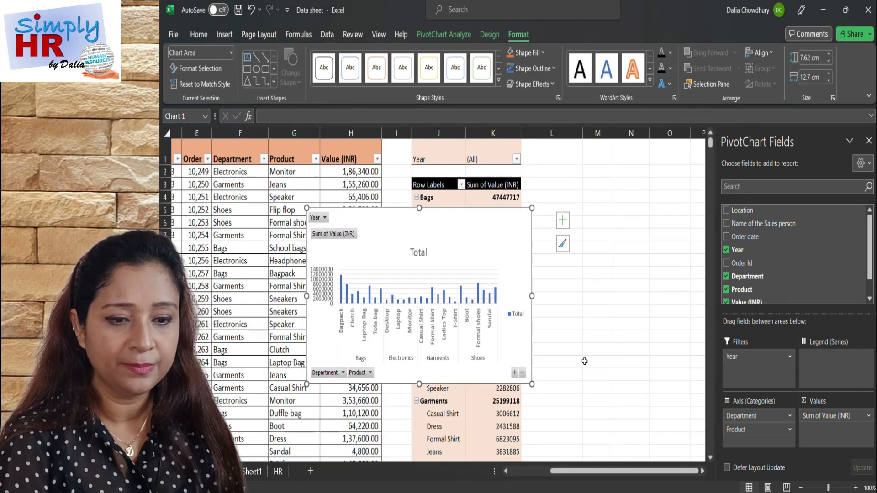
{"action": "left_click_drag", "start_coordinate": [378, 225], "coordinate": [610, 175]}
{"action": "scroll", "coordinate": [542, 380], "scroll_direction": "right", "scroll_amount": 3}
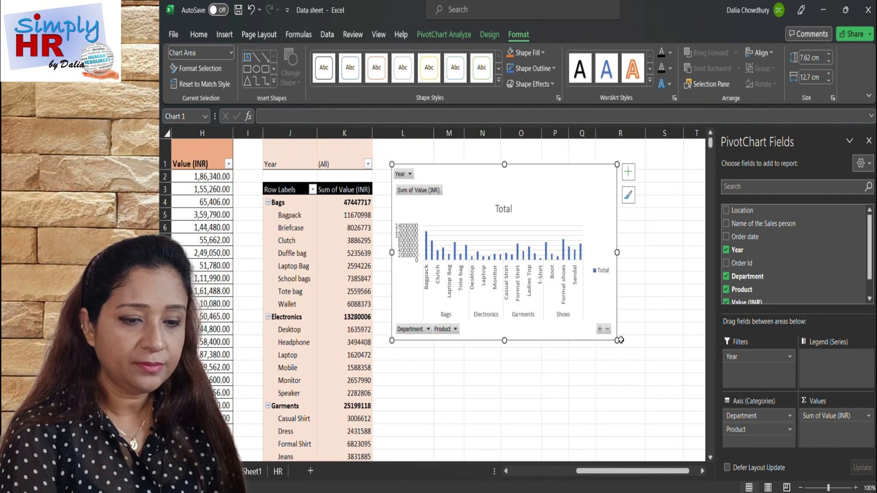
{"action": "left_click_drag", "start_coordinate": [617, 340], "coordinate": [690, 400]}
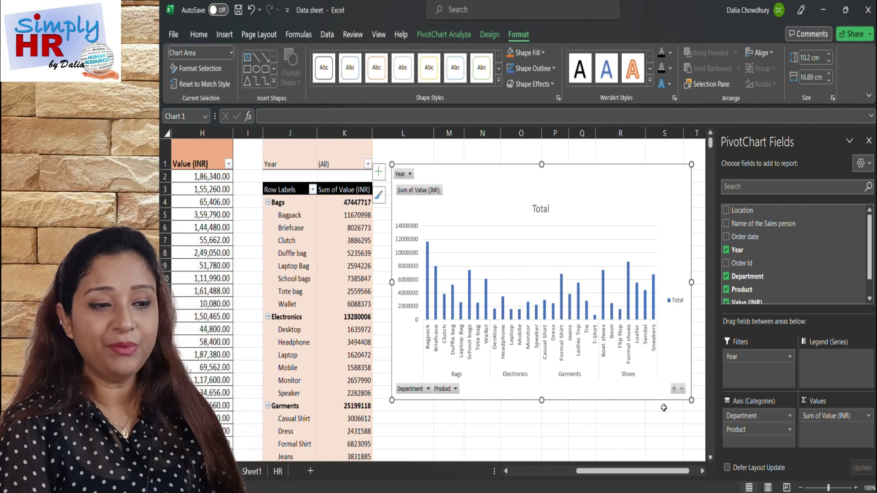
{"action": "scroll", "coordinate": [630, 428], "scroll_direction": "right", "scroll_amount": 3}
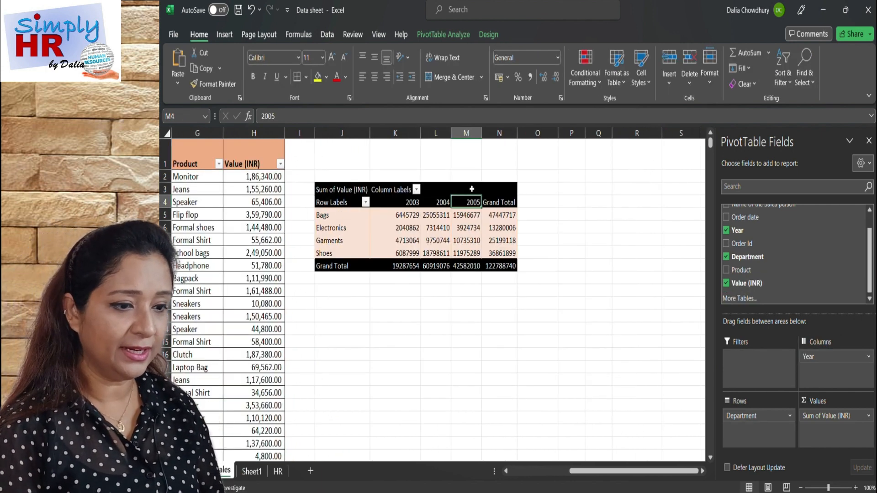
Insert a Clustered Column PivotChart from the sales PivotTable of departments by year and place it to the right of the table.
{"action": "left_click", "coordinate": [385, 230]}
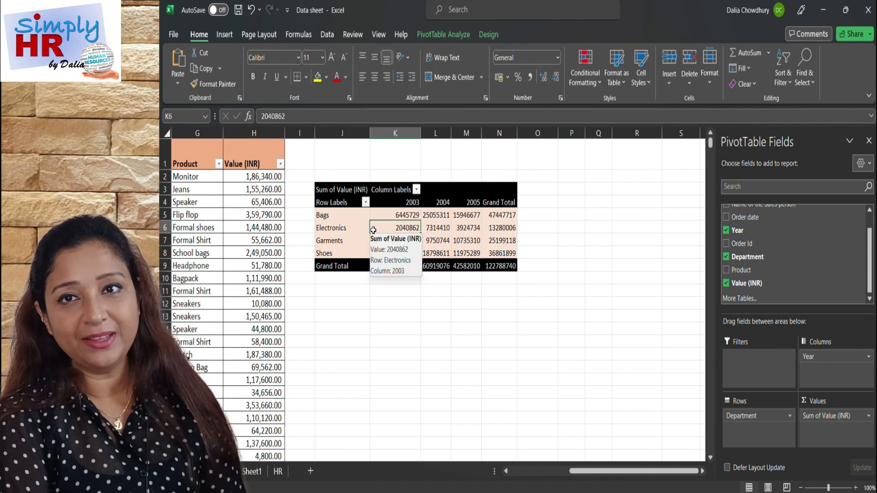
{"action": "left_click", "coordinate": [454, 35]}
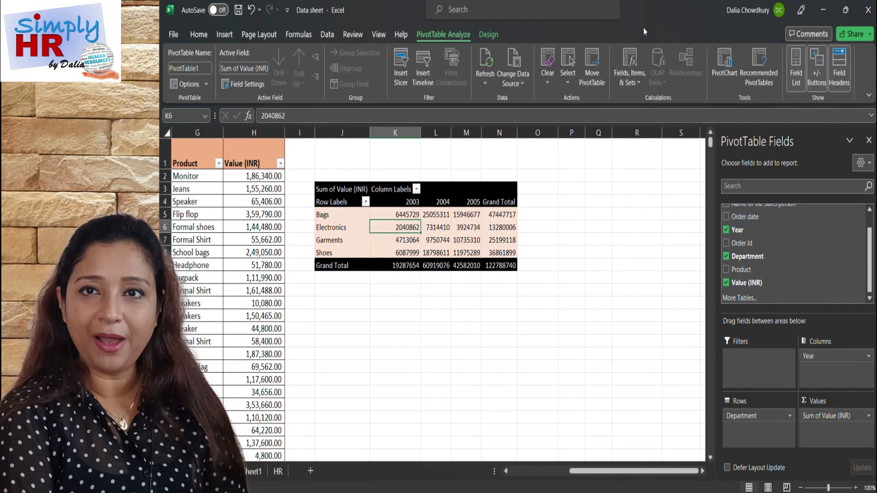
{"action": "left_click", "coordinate": [729, 61]}
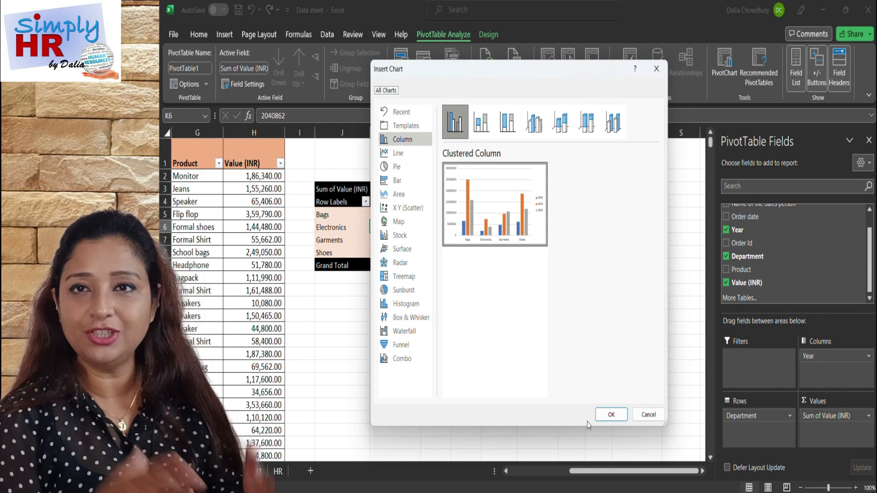
{"action": "left_click", "coordinate": [601, 416]}
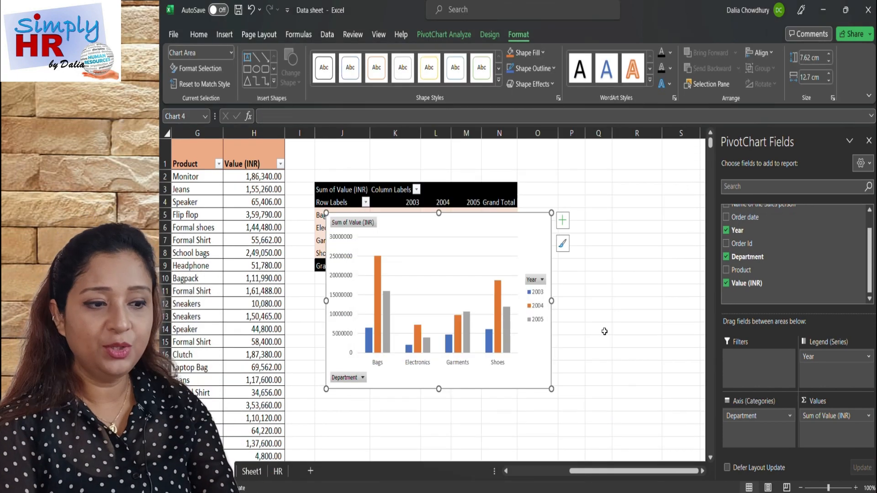
{"action": "scroll", "coordinate": [604, 331], "scroll_direction": "right", "scroll_amount": 1}
{"action": "left_click_drag", "start_coordinate": [434, 218], "coordinate": [659, 190]}
{"action": "scroll", "coordinate": [657, 191], "scroll_direction": "right", "scroll_amount": 1}
Show data labels on the department-by-year PivotChart and apply the chart style with the dark gradient background.
{"action": "left_click", "coordinate": [651, 189]}
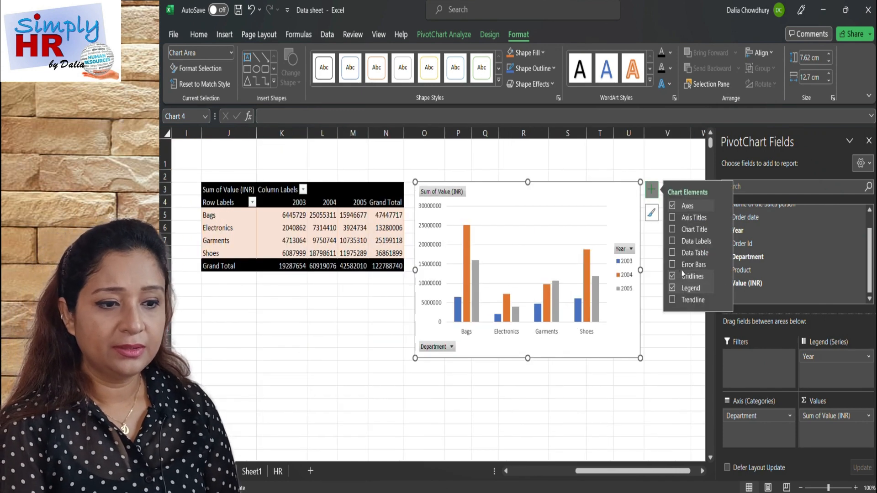
{"action": "left_click", "coordinate": [673, 241]}
{"action": "left_click", "coordinate": [485, 40]}
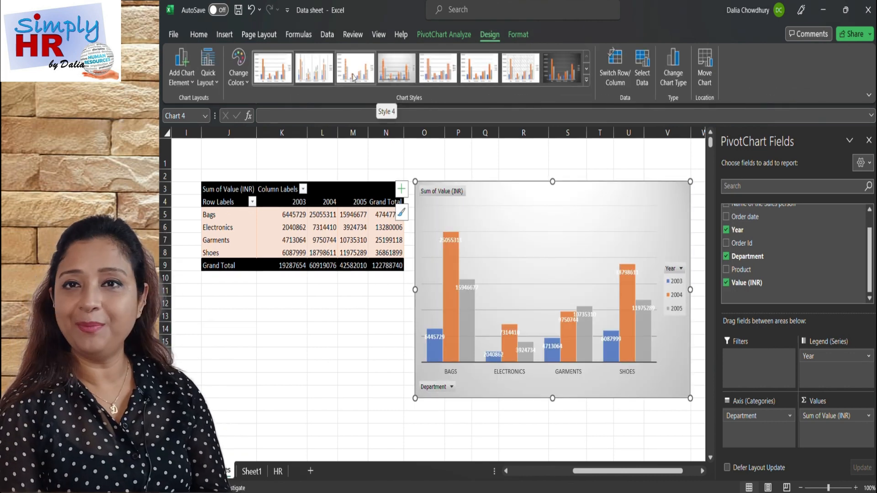
{"action": "left_click", "coordinate": [565, 72]}
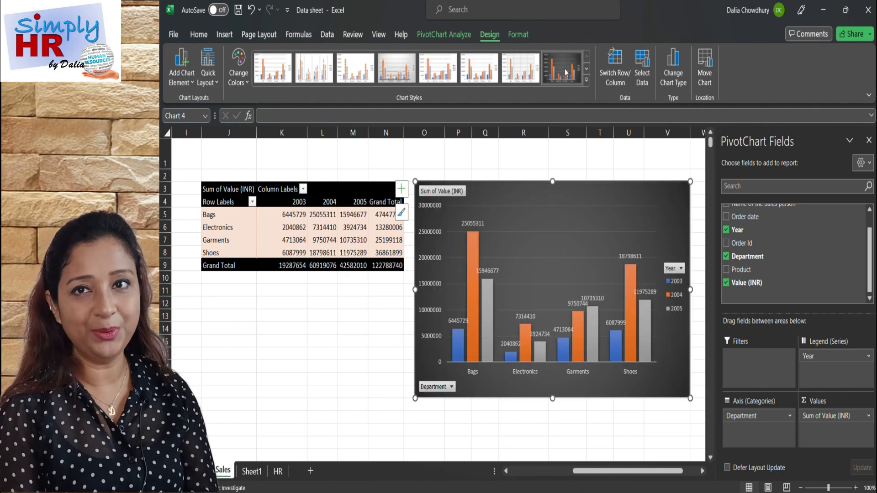
{"action": "left_click", "coordinate": [586, 69]}
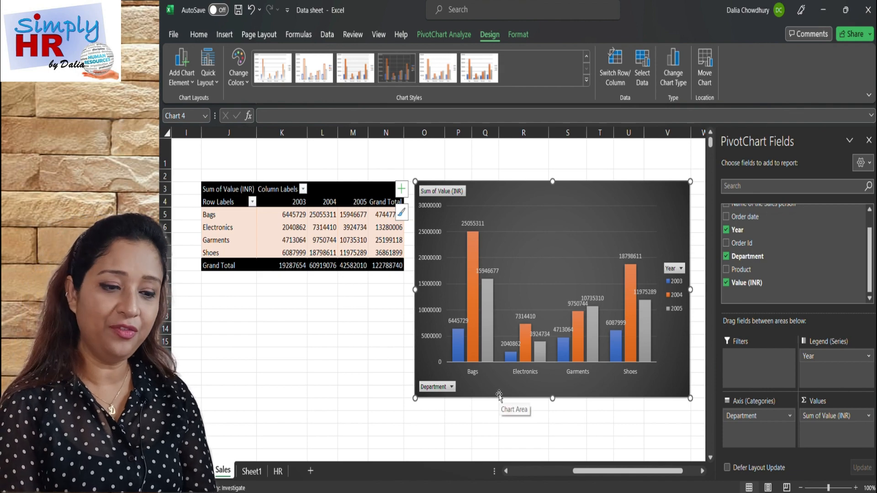
{"action": "left_click", "coordinate": [246, 82]}
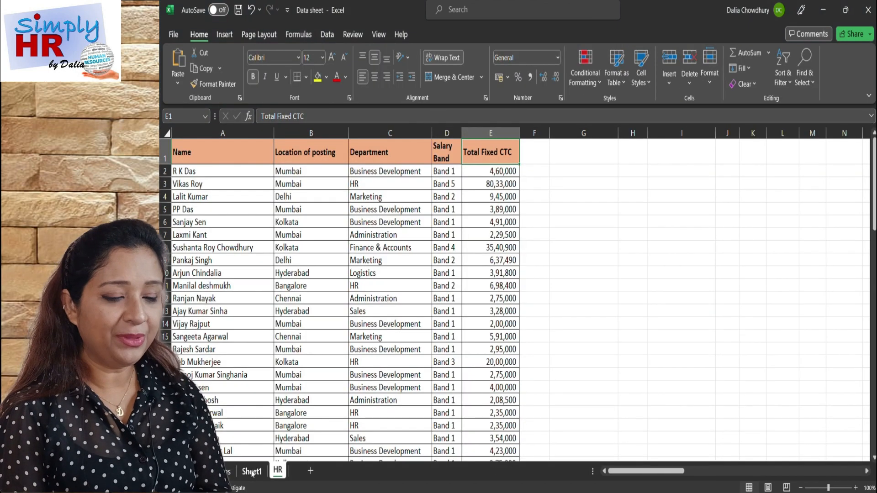
Insert a Clustered Column PivotChart from the HR PivotTable on Sheet1.
{"action": "left_click", "coordinate": [251, 471]}
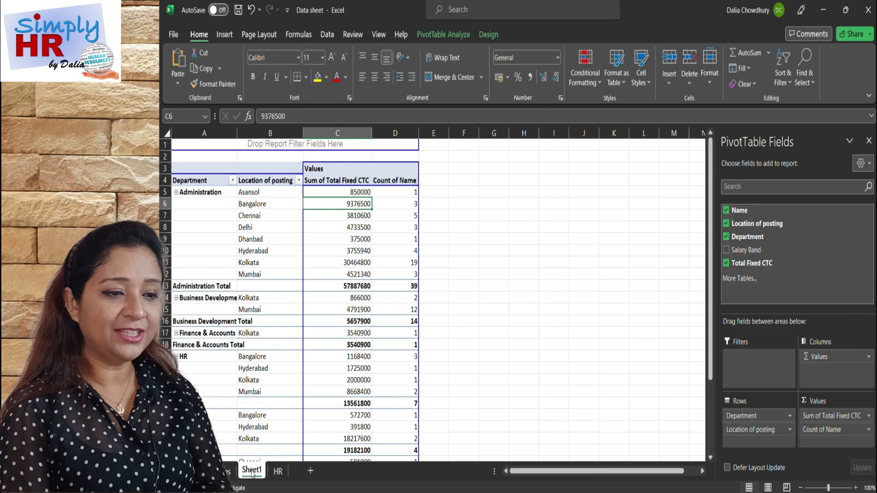
{"action": "left_click", "coordinate": [317, 368]}
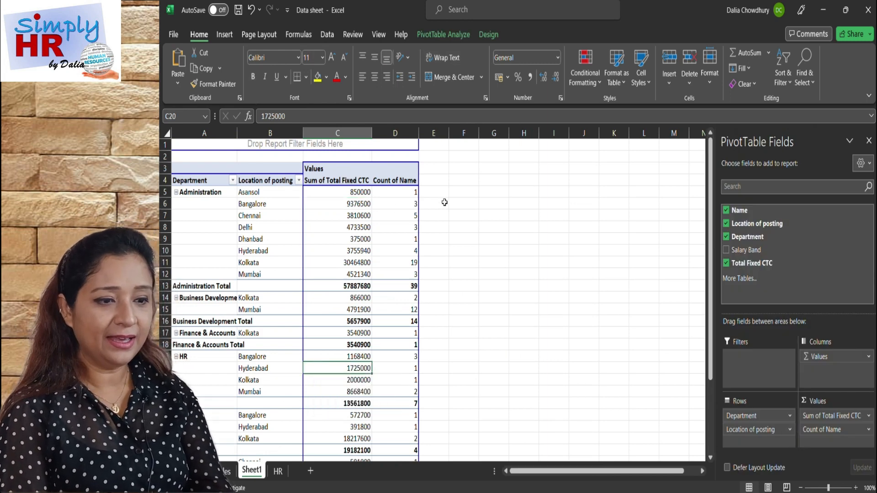
{"action": "left_click", "coordinate": [437, 37]}
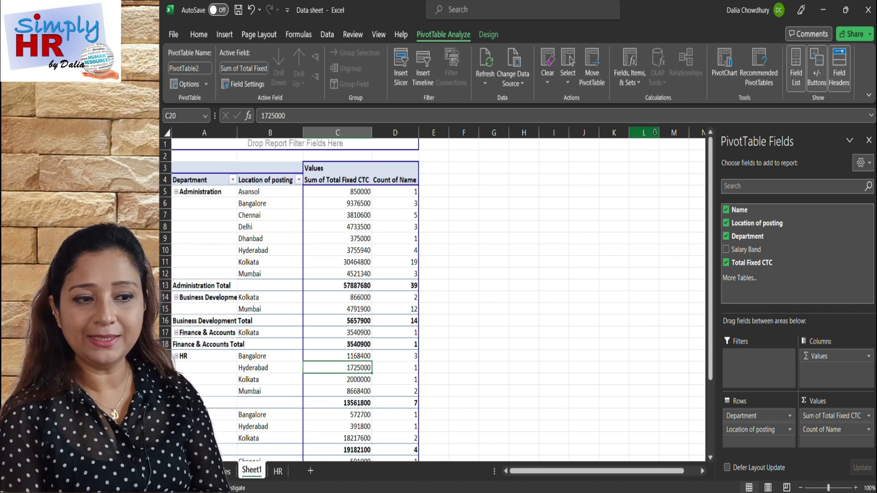
{"action": "left_click", "coordinate": [724, 63]}
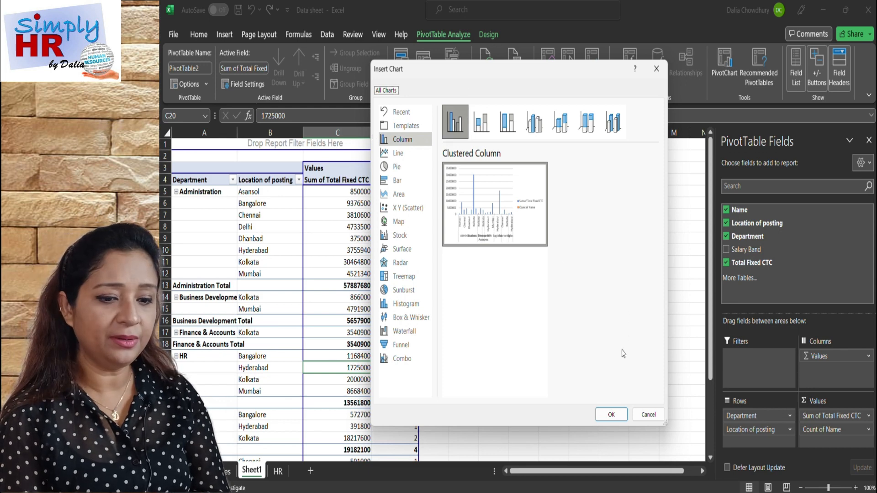
{"action": "left_click", "coordinate": [611, 413]}
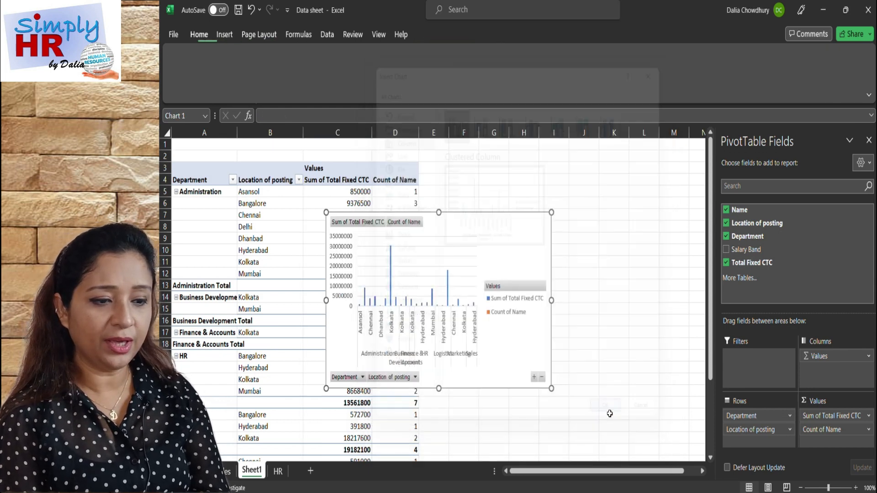
Move the HR PivotChart up beside the PivotTable on Sheet1.
{"action": "left_click_drag", "start_coordinate": [505, 223], "coordinate": [607, 169]}
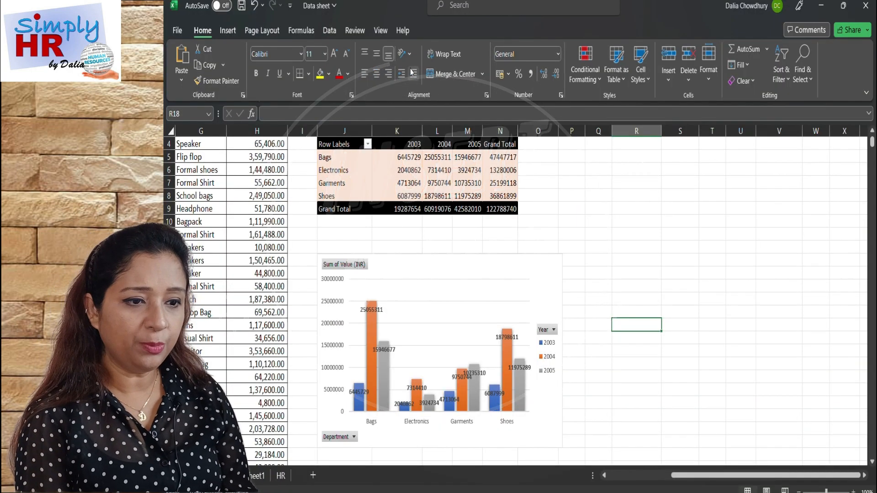
Insert Year and Department slicers for the sales PivotChart.
{"action": "left_click", "coordinate": [394, 279]}
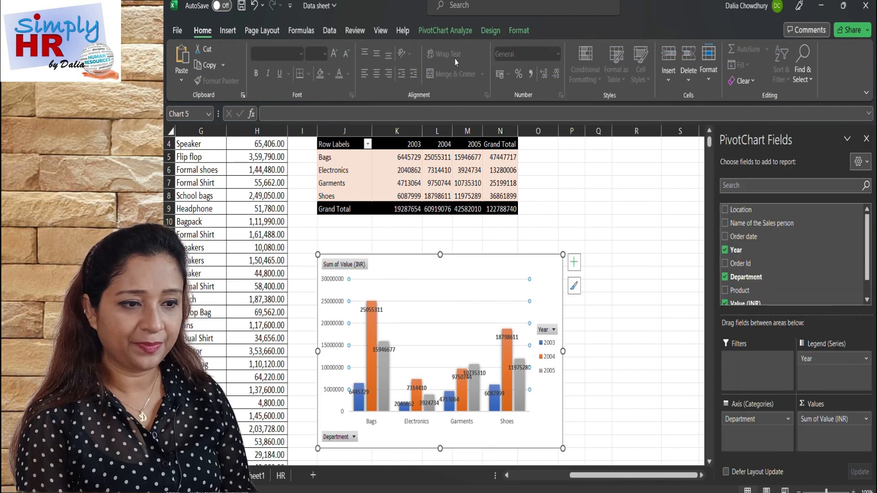
{"action": "left_click", "coordinate": [449, 32]}
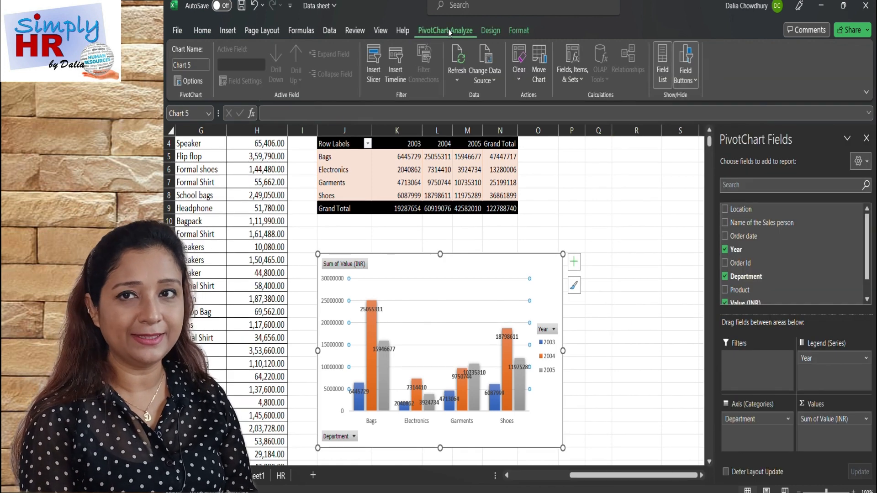
{"action": "left_click", "coordinate": [373, 55]}
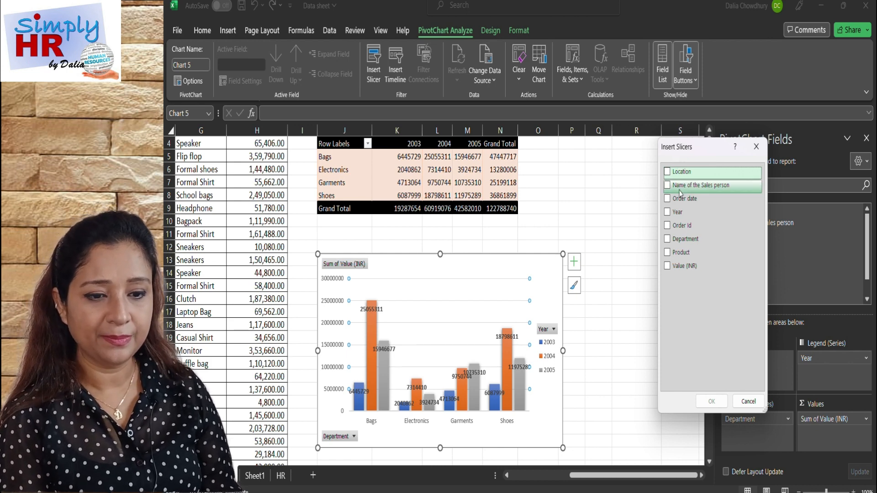
{"action": "left_click", "coordinate": [666, 212]}
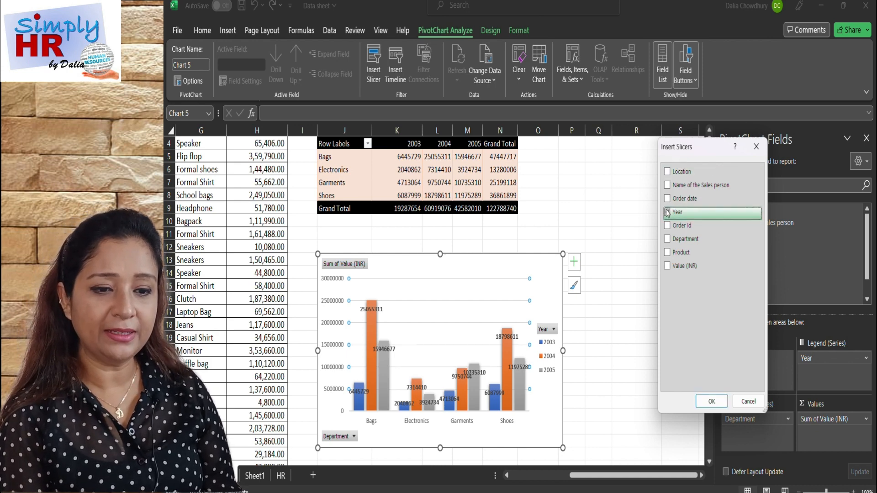
{"action": "left_click", "coordinate": [667, 239]}
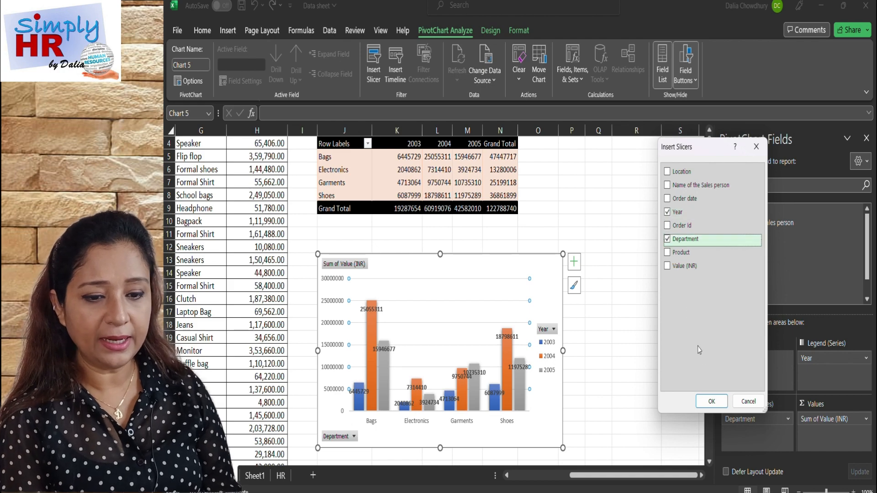
{"action": "left_click", "coordinate": [711, 402]}
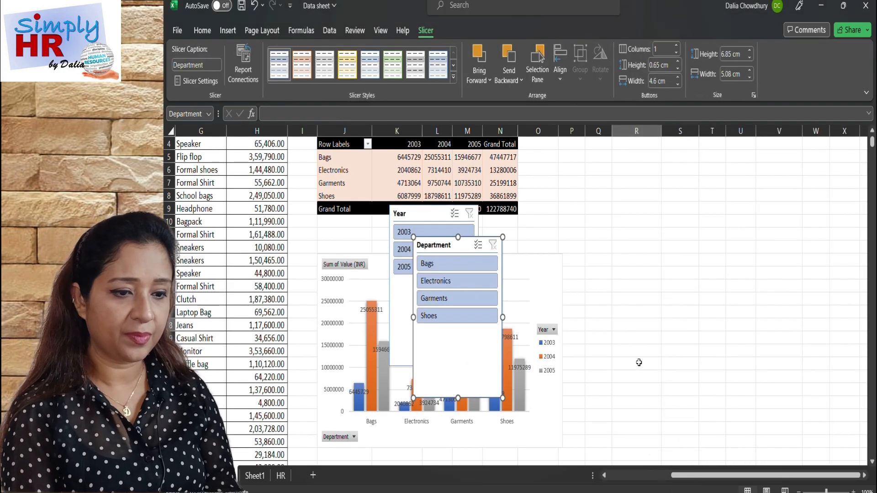
Arrange the Year and Department slicers side by side to the right of the sales PivotTable, level with its header row.
{"action": "scroll", "coordinate": [638, 362], "scroll_direction": "right", "scroll_amount": 2}
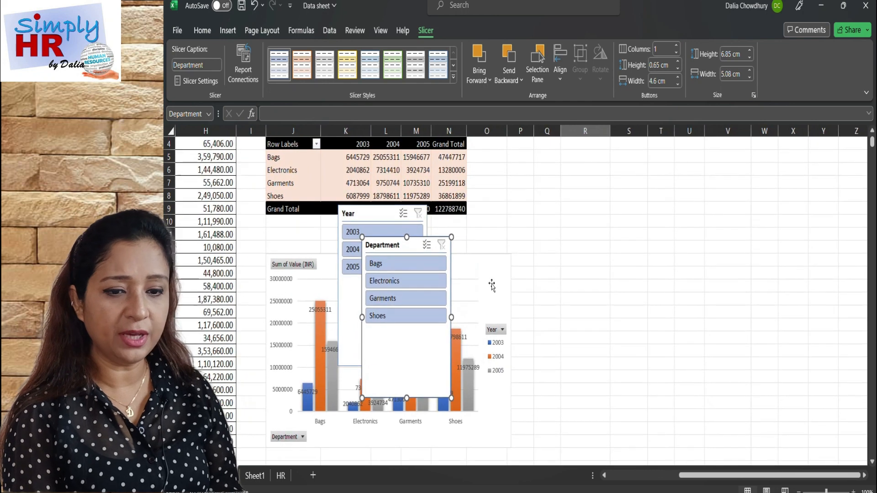
{"action": "left_click_drag", "start_coordinate": [380, 240], "coordinate": [643, 152]}
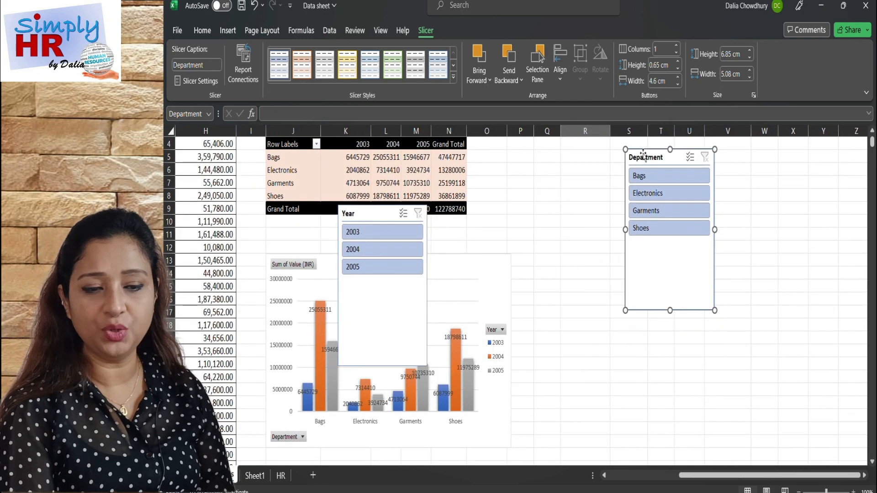
{"action": "left_click_drag", "start_coordinate": [364, 220], "coordinate": [540, 162]}
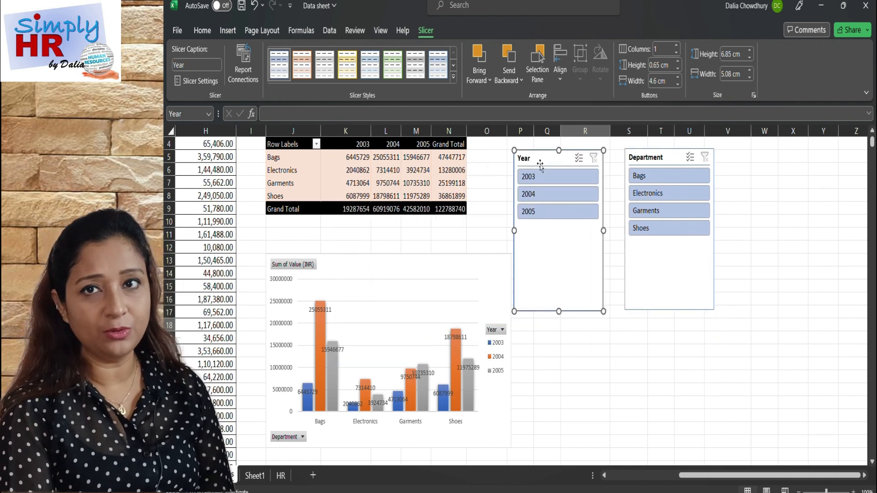
{"action": "scroll", "coordinate": [551, 332], "scroll_direction": "up", "scroll_amount": 1}
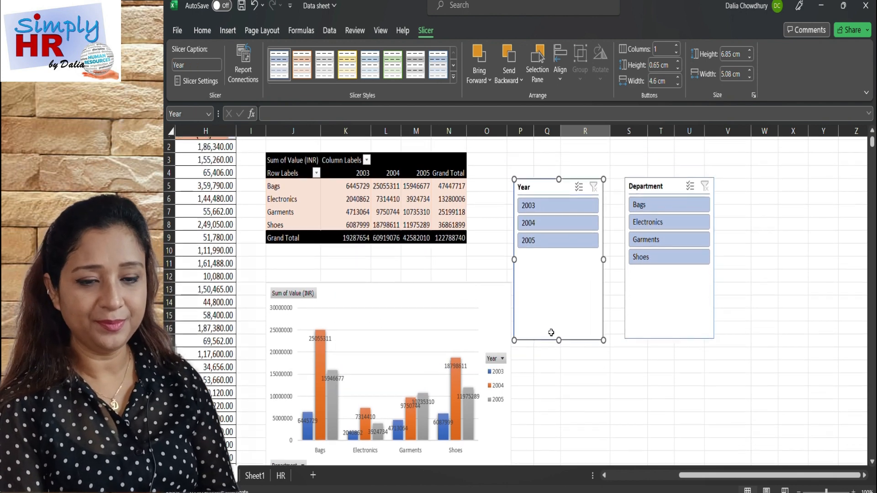
{"action": "left_click_drag", "start_coordinate": [544, 185], "coordinate": [541, 160]}
{"action": "left_click_drag", "start_coordinate": [641, 187], "coordinate": [632, 164]}
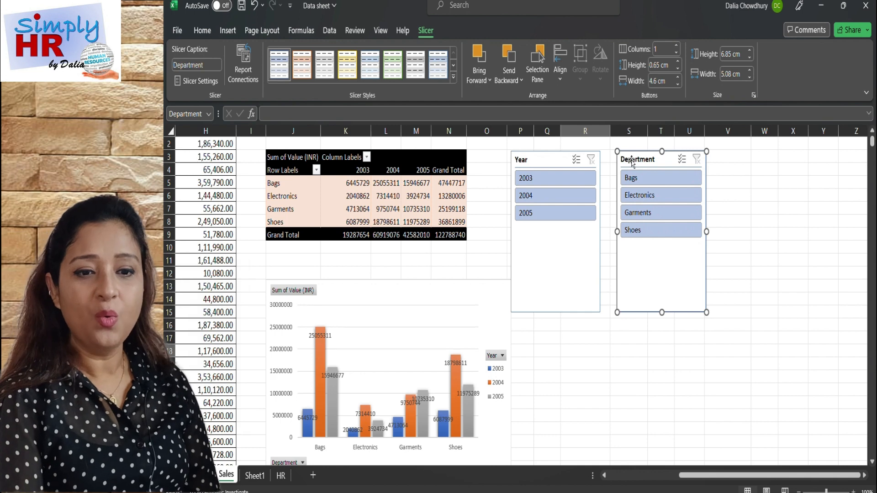
{"action": "left_click", "coordinate": [561, 345]}
{"action": "left_click", "coordinate": [566, 372]}
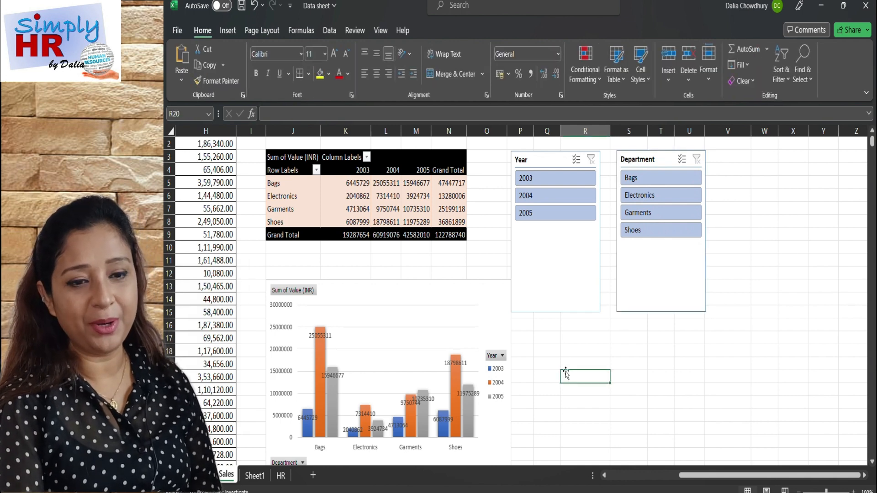
Filter the sales PivotTable and PivotChart to 2004 with the Year slicer.
{"action": "left_click", "coordinate": [538, 201]}
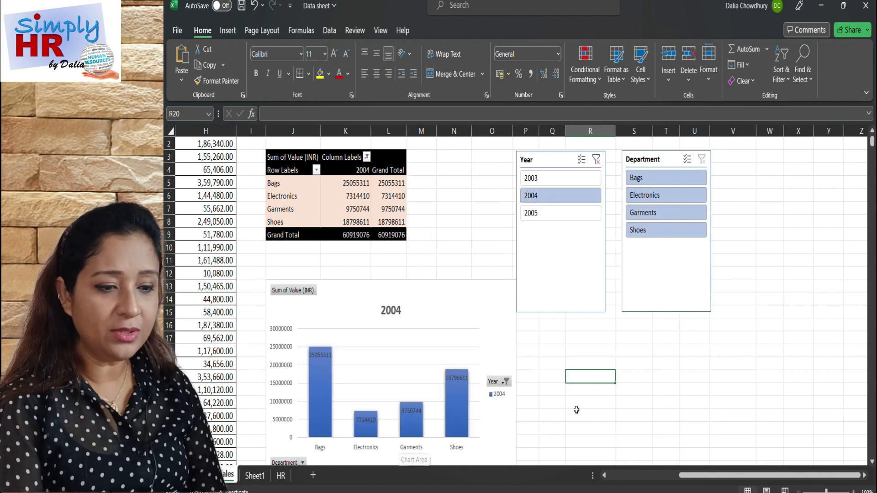
{"action": "scroll", "coordinate": [576, 410], "scroll_direction": "down", "scroll_amount": 1}
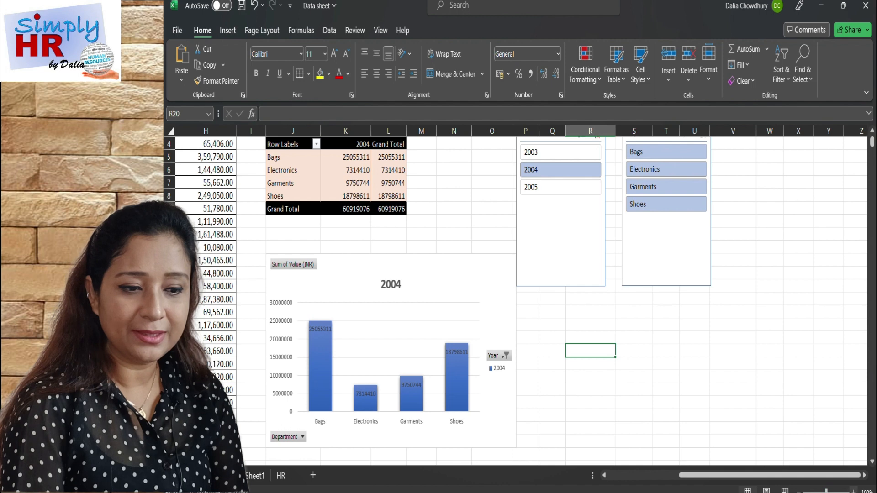
{"action": "left_click", "coordinate": [853, 491]}
{"action": "left_click", "coordinate": [853, 491]}
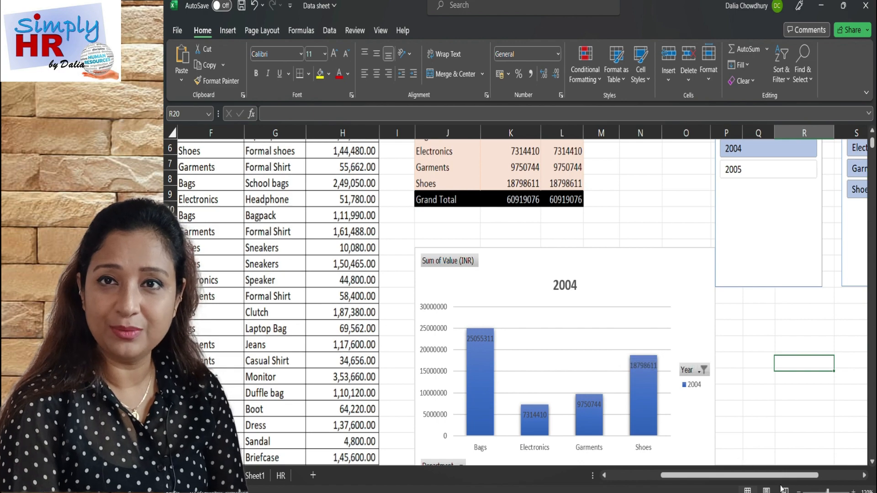
{"action": "left_click", "coordinate": [798, 492]}
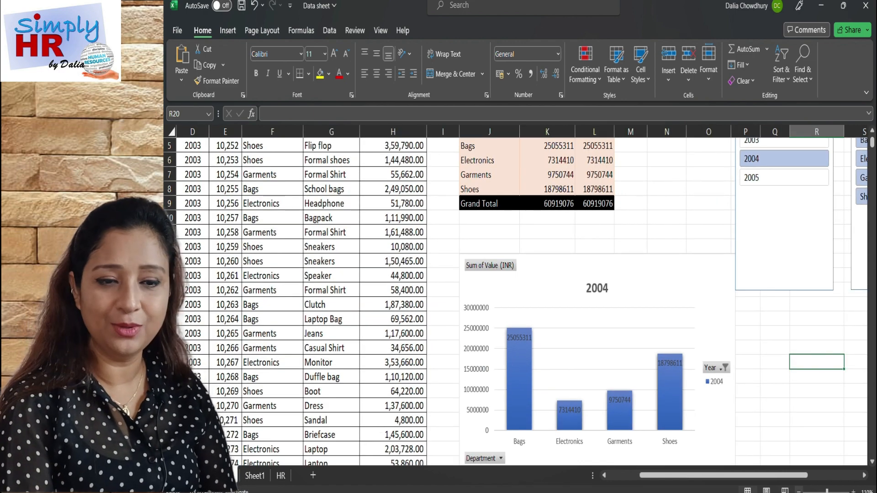
{"action": "left_click", "coordinate": [799, 491]}
{"action": "scroll", "coordinate": [787, 433], "scroll_direction": "right", "scroll_amount": 3}
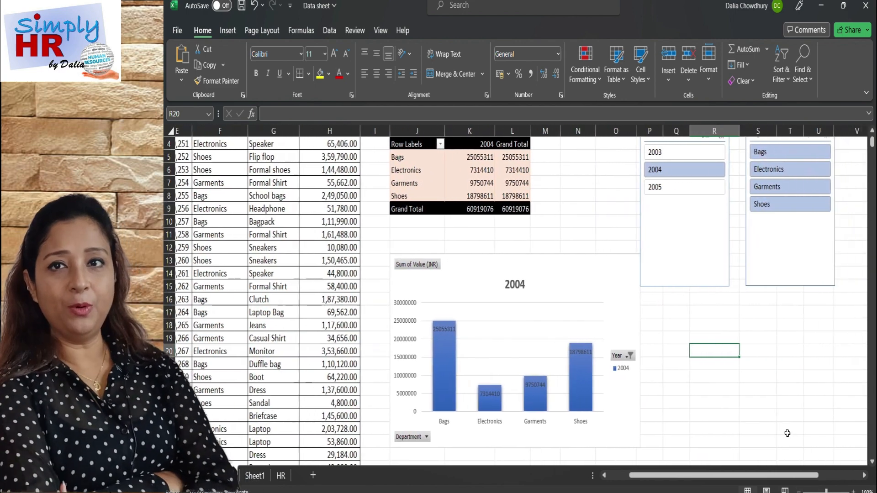
Filter the sales data to Electronics with the Department slicer and clear the Year slicer's filter.
{"action": "scroll", "coordinate": [787, 433], "scroll_direction": "up", "scroll_amount": 2}
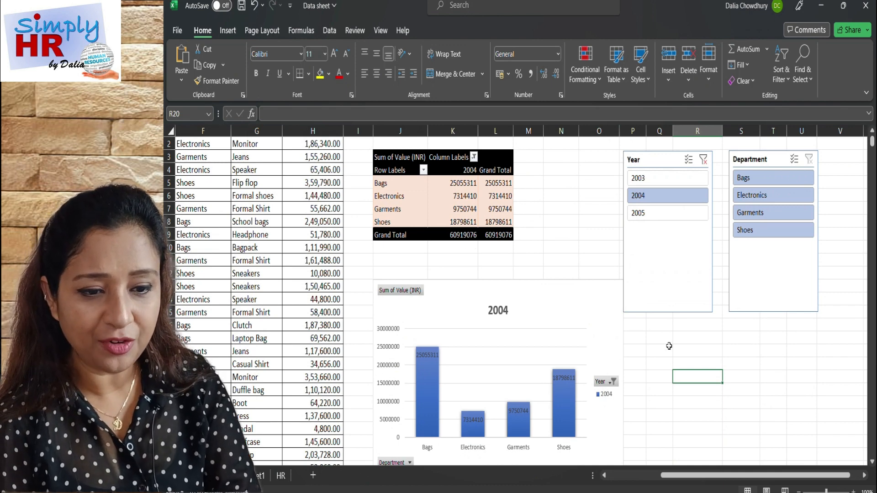
{"action": "left_click", "coordinate": [750, 200]}
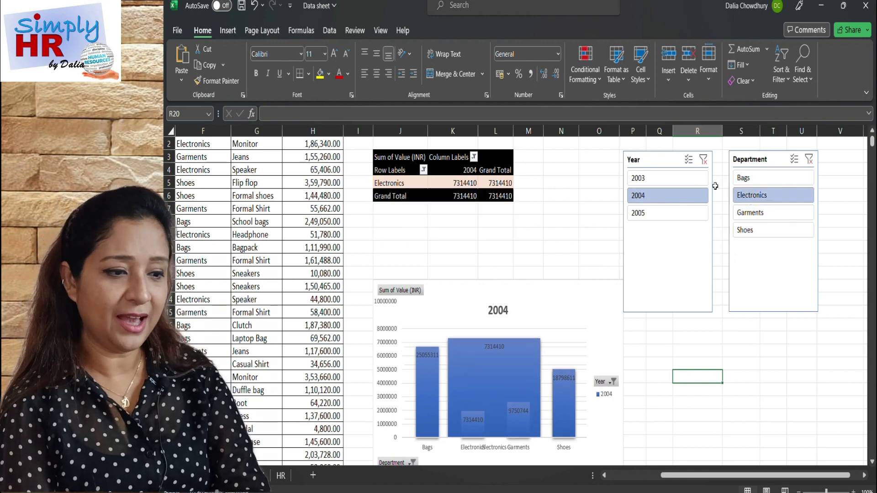
{"action": "left_click", "coordinate": [703, 159]}
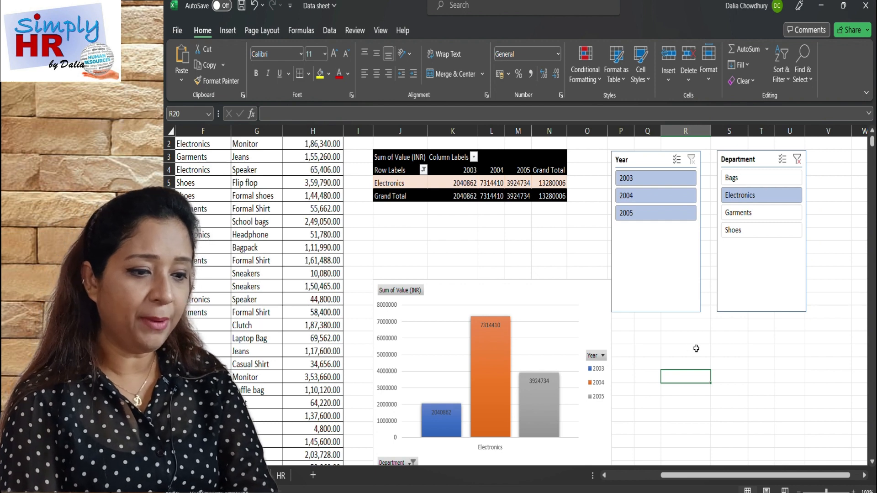
Enlarge the sales PivotChart's category axis label to font size 14 and make it bold.
{"action": "scroll", "coordinate": [696, 349], "scroll_direction": "down", "scroll_amount": 1}
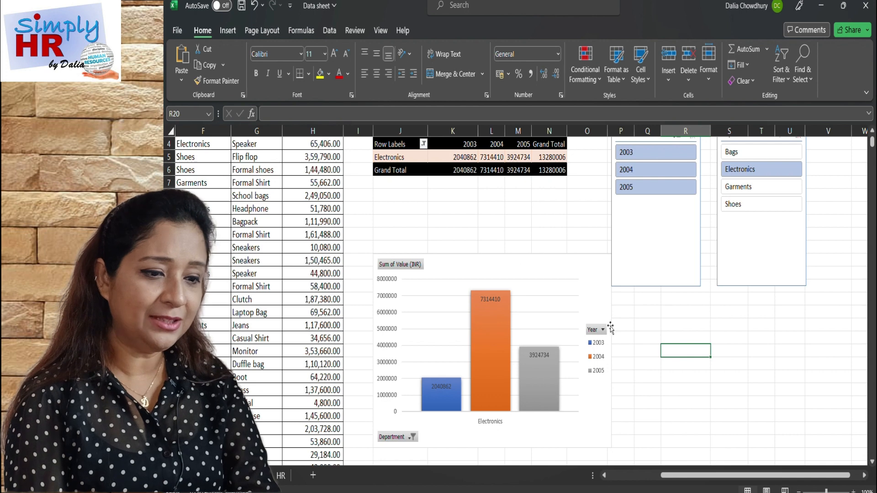
{"action": "left_click", "coordinate": [494, 423]}
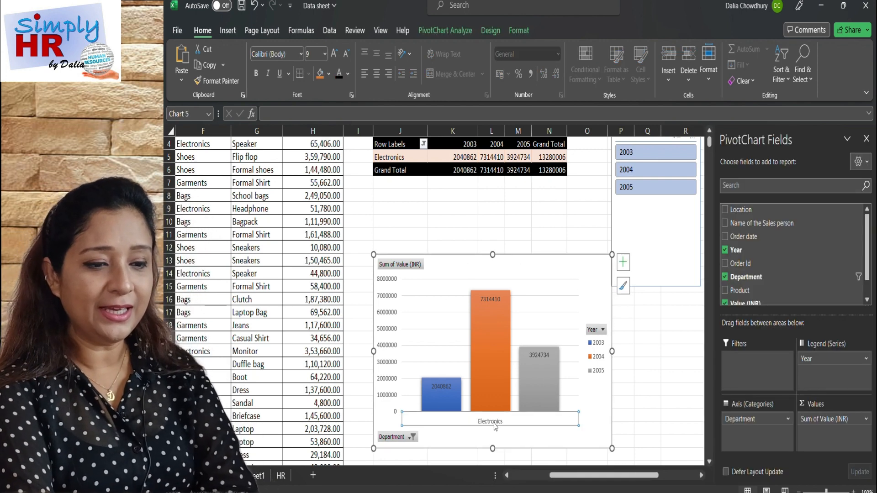
{"action": "left_click", "coordinate": [335, 55]}
{"action": "left_click", "coordinate": [335, 55]}
{"action": "left_click", "coordinate": [335, 55]}
{"action": "left_click", "coordinate": [334, 54]}
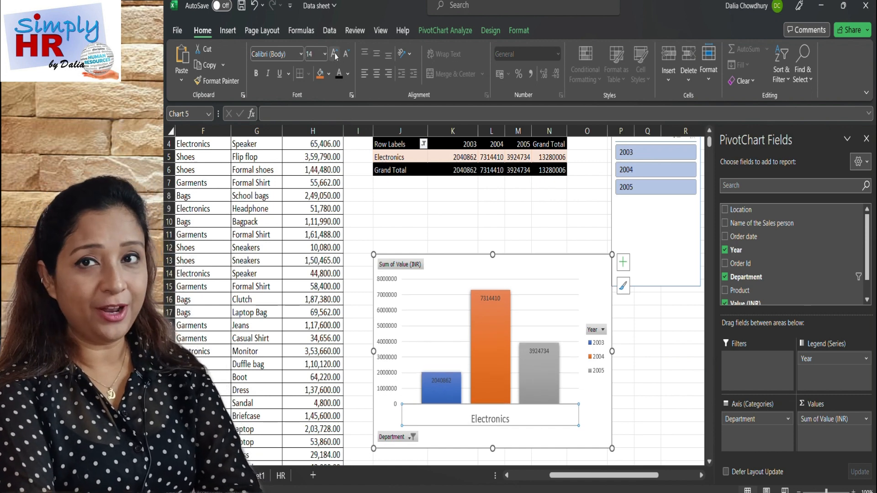
{"action": "left_click", "coordinate": [254, 76]}
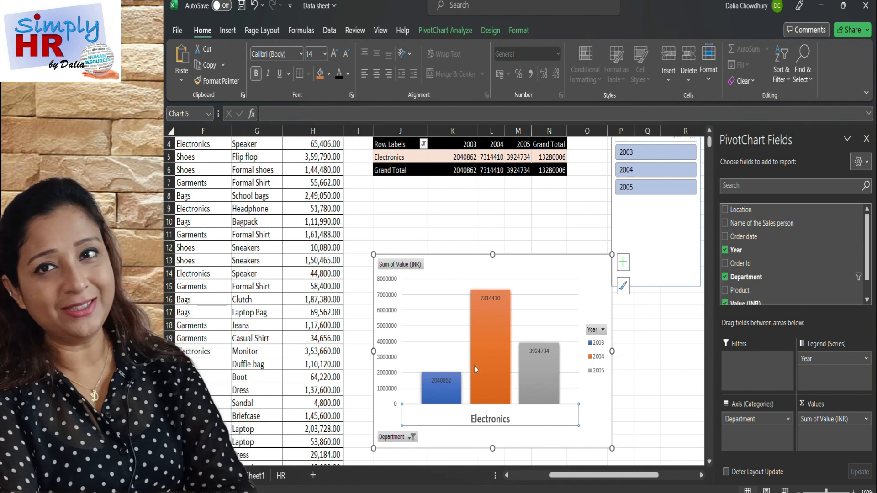
{"action": "left_click", "coordinate": [641, 393]}
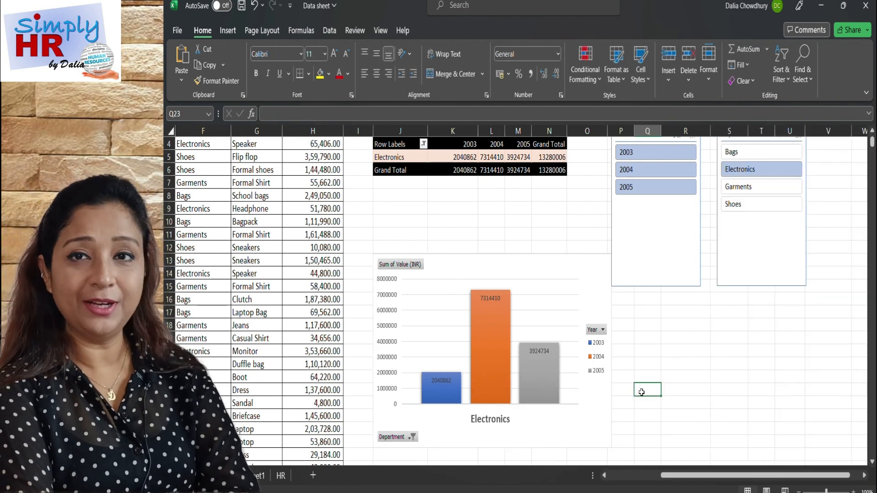
{"action": "left_click", "coordinate": [511, 375]}
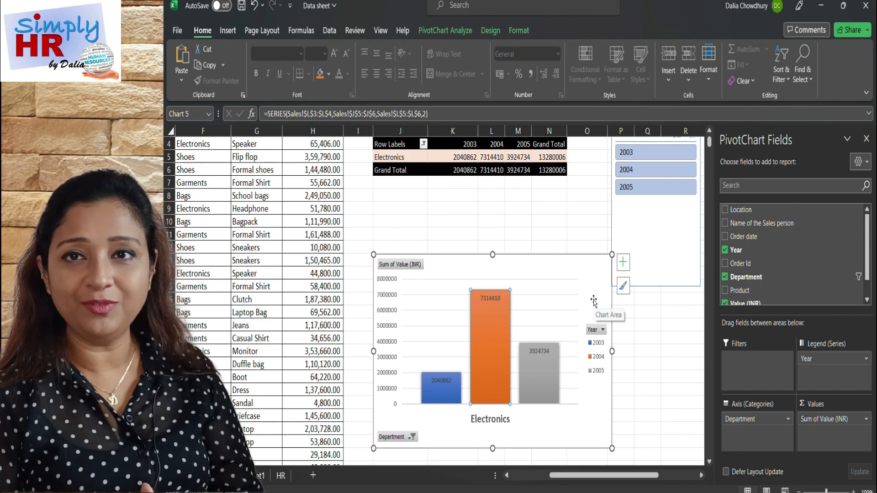
{"action": "left_click", "coordinate": [651, 360]}
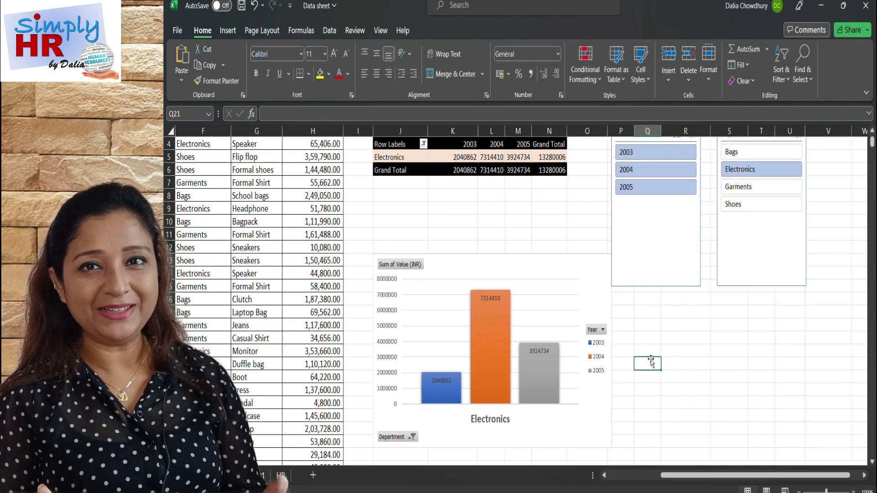
{"action": "scroll", "coordinate": [651, 361], "scroll_direction": "up", "scroll_amount": 1}
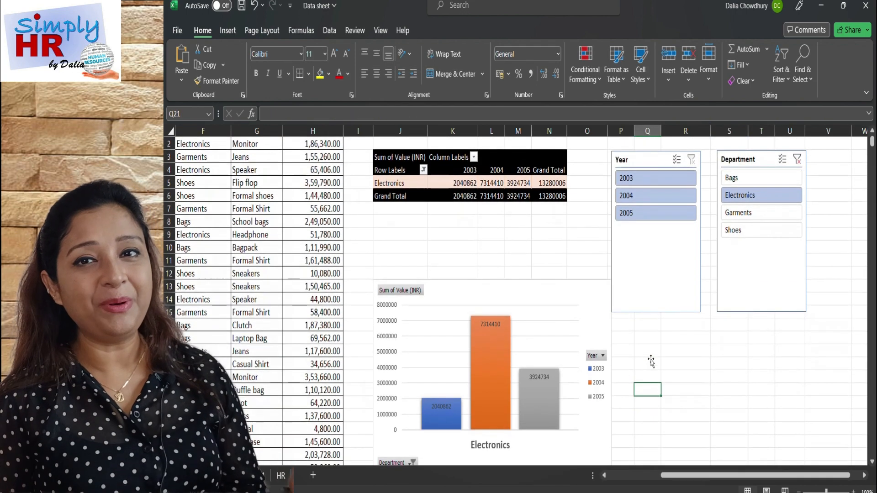
{"action": "scroll", "coordinate": [650, 361], "scroll_direction": "down", "scroll_amount": 1}
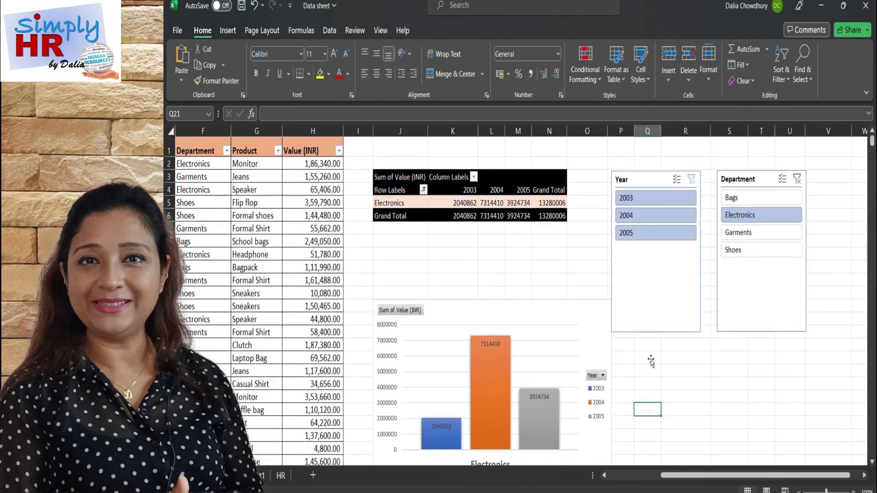
Filter the sales PivotTable and PivotChart to Garments with the Department slicer.
{"action": "scroll", "coordinate": [651, 361], "scroll_direction": "down", "scroll_amount": 1}
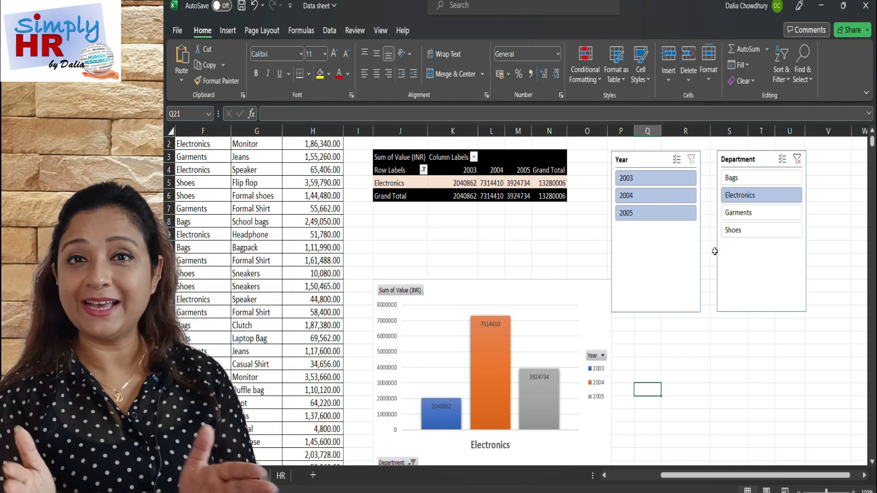
{"action": "left_click", "coordinate": [735, 216]}
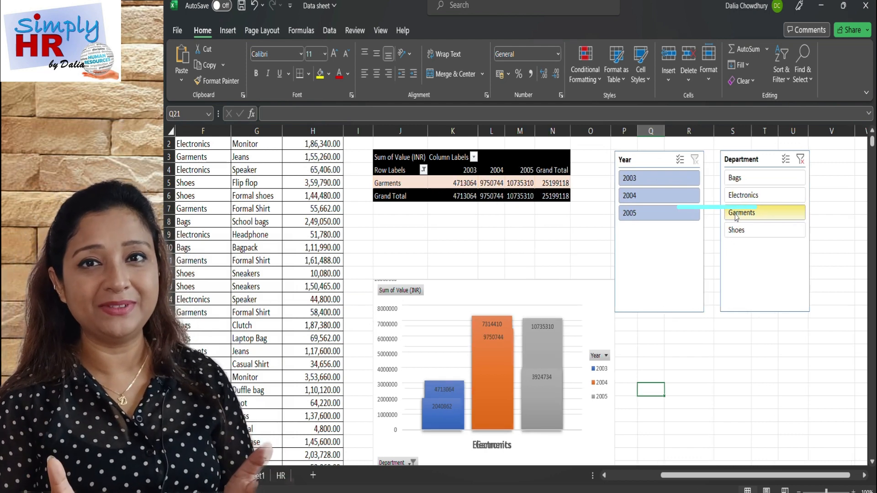